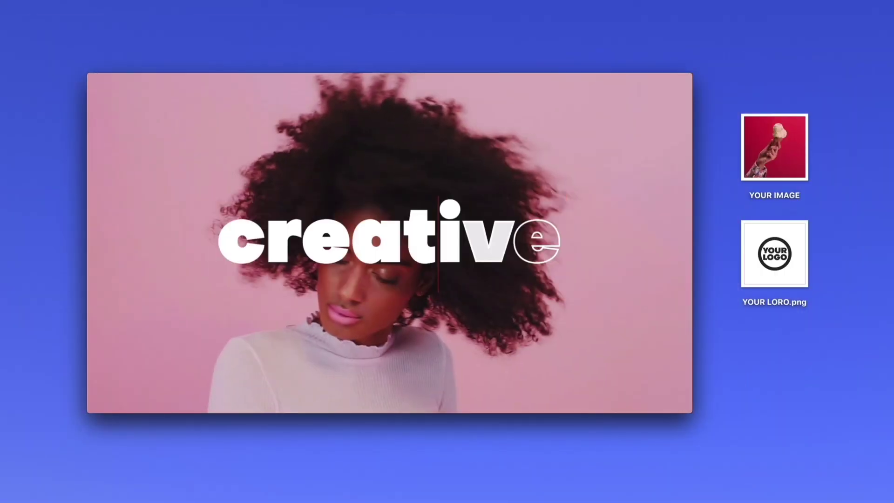
# - Make the ice-cream image the preview background and place the logo file in the preview
pyautogui.moveTo(798, 135); pyautogui.dragTo(553, 195)
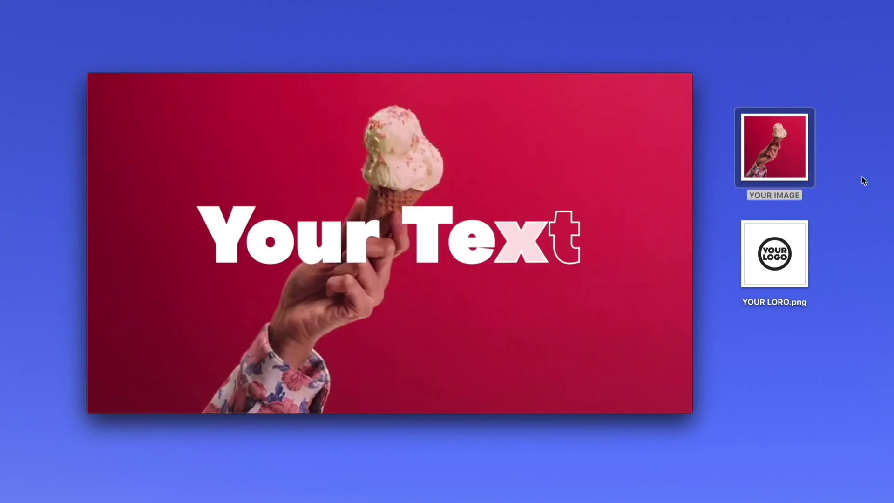
pyautogui.moveTo(810, 247); pyautogui.dragTo(602, 246)
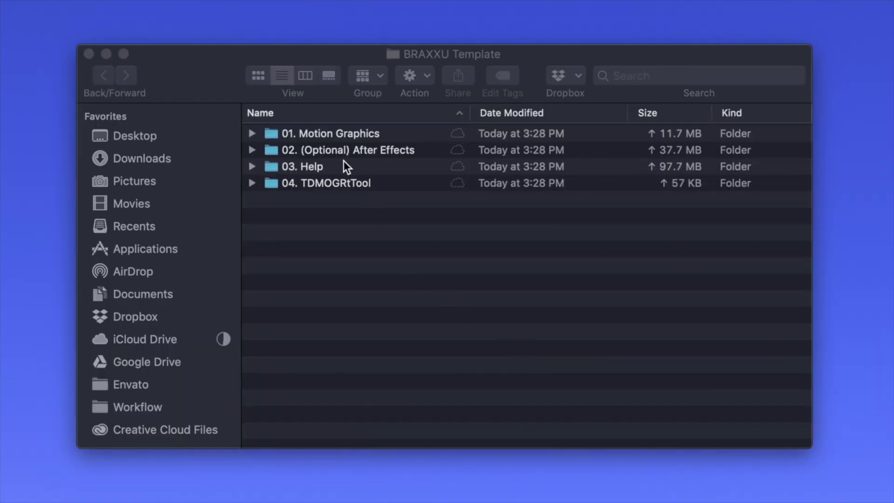
# - Browse the 01. Motion Graphics and 02. (Optional) After Effects folders in Finder
pyautogui.click(251, 134)
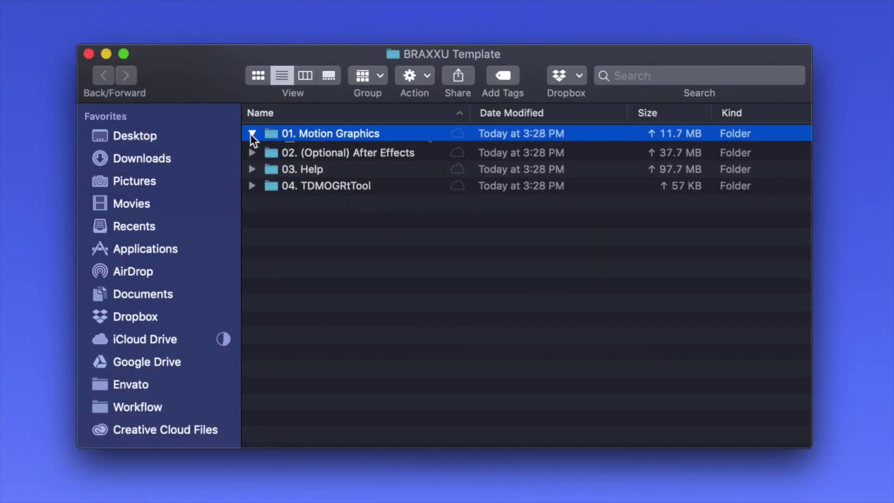
pyautogui.click(251, 134)
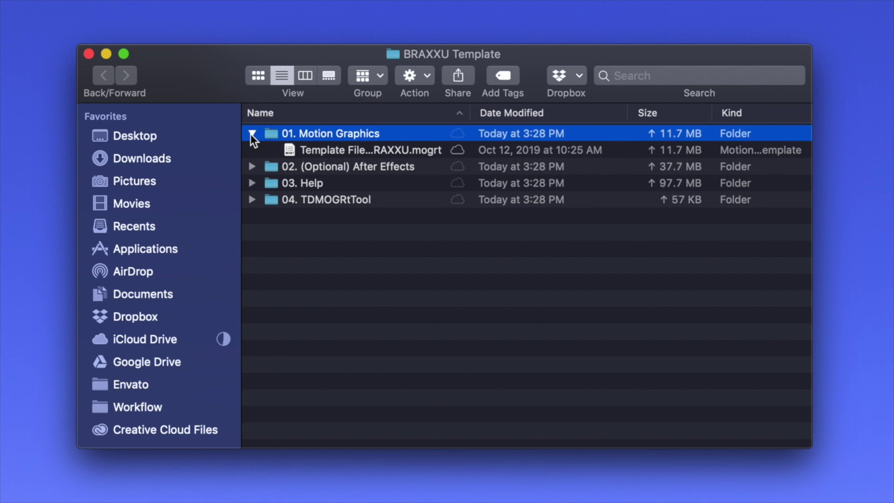
pyautogui.click(252, 134)
pyautogui.click(252, 149)
pyautogui.click(251, 149)
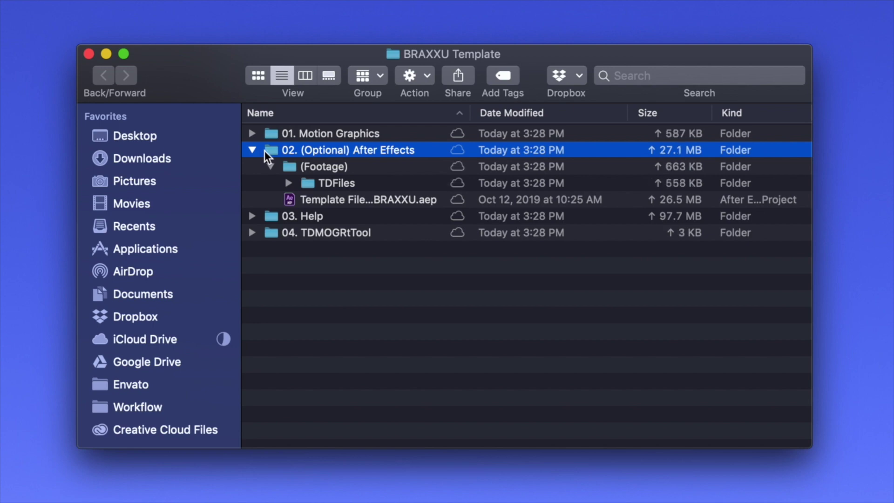
pyautogui.click(325, 197)
# - Expand 04. TDMOGRtTool and 03. Help, then open 01 Read Me.html in Safari
pyautogui.click(322, 232)
pyautogui.press('Right')
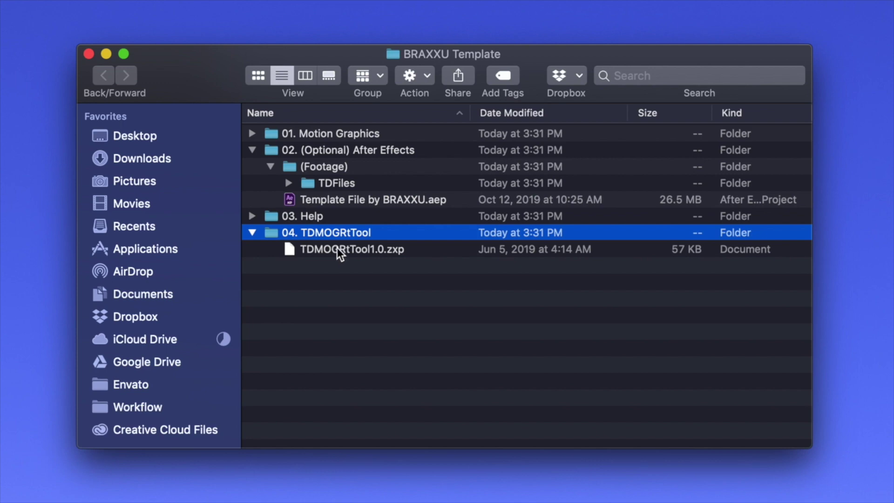
pyautogui.click(269, 166)
pyautogui.press('Right')
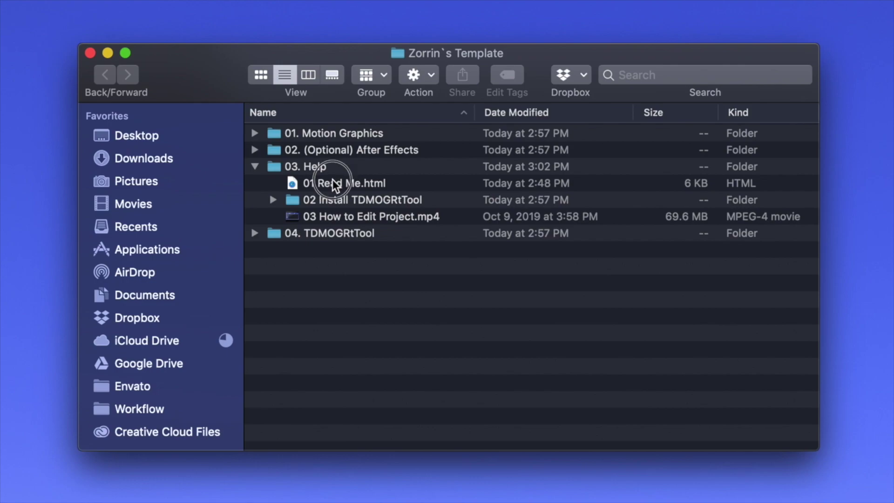
pyautogui.click(350, 183)
pyautogui.doubleClick(287, 182)
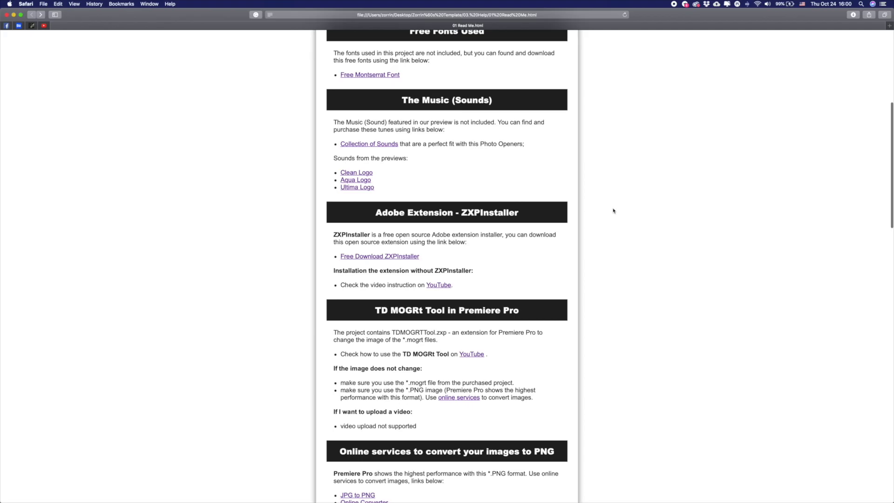
# - Follow the Free Download ZXPInstaller link on the Read Me page
pyautogui.moveTo(458, 211); pyautogui.dragTo(535, 212)
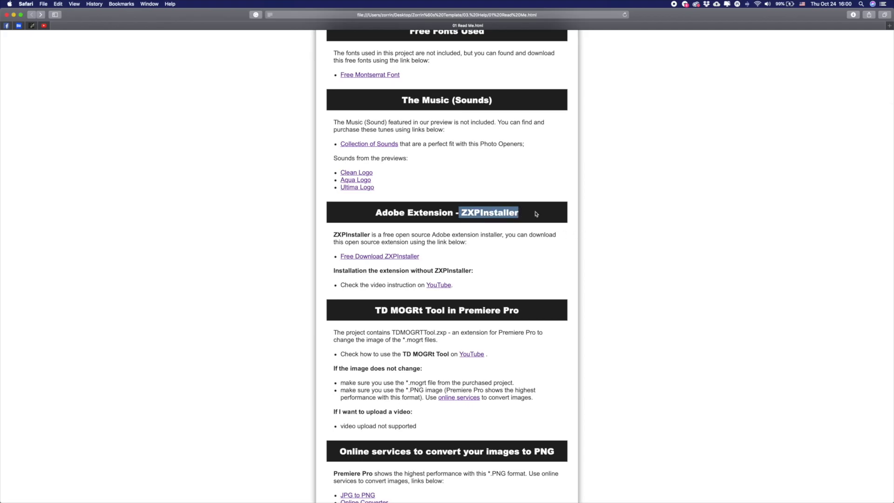
pyautogui.click(439, 255)
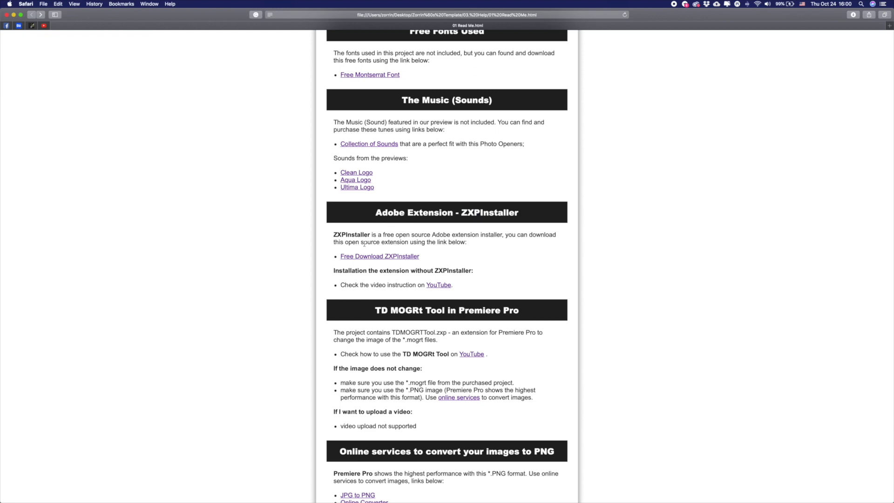
pyautogui.click(392, 258)
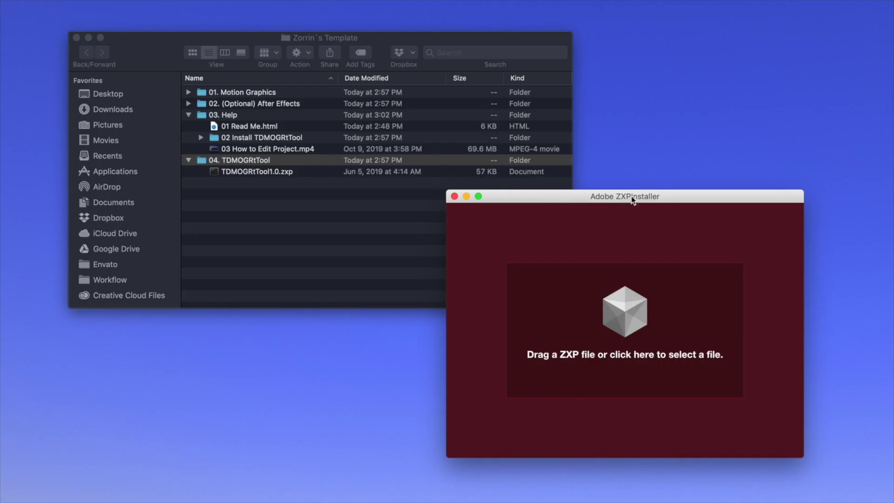
# - Install TDMOGRtTool1.0.zxp from the 04. TDMOGRtTool folder with ZXPInstaller
pyautogui.click(255, 221)
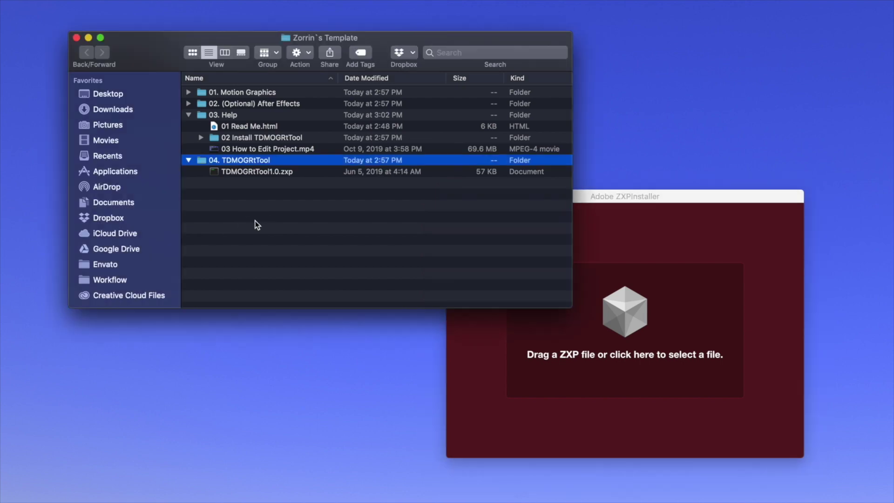
pyautogui.click(256, 175)
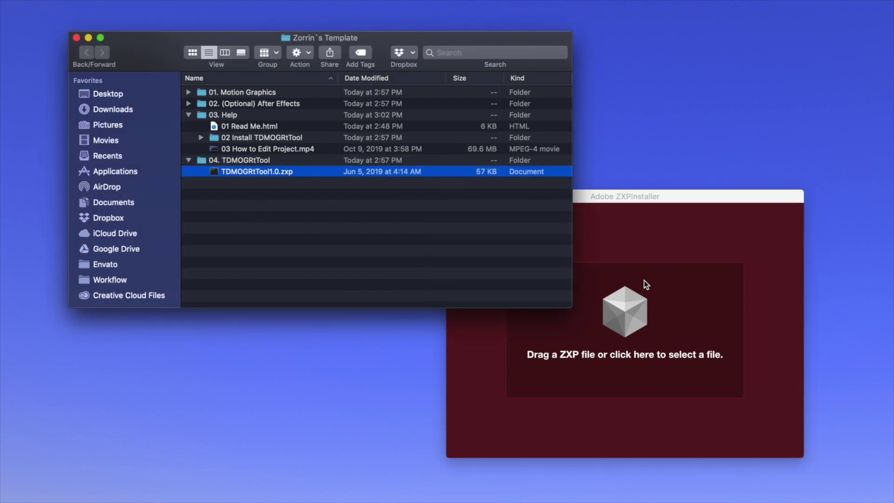
pyautogui.moveTo(231, 176); pyautogui.dragTo(610, 340)
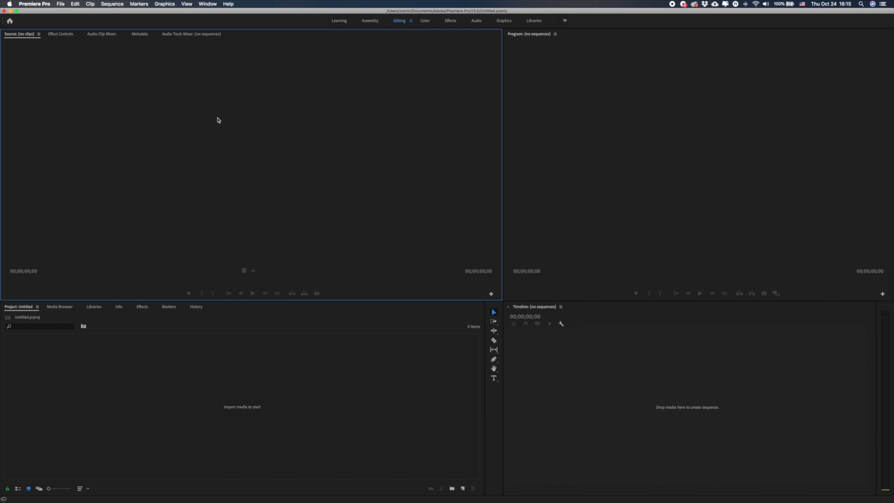
# - Dock Essential Graphics and the TD MOGRt Tool 1.0 extension, then begin installing a Motion Graphics template
pyautogui.click(207, 4)
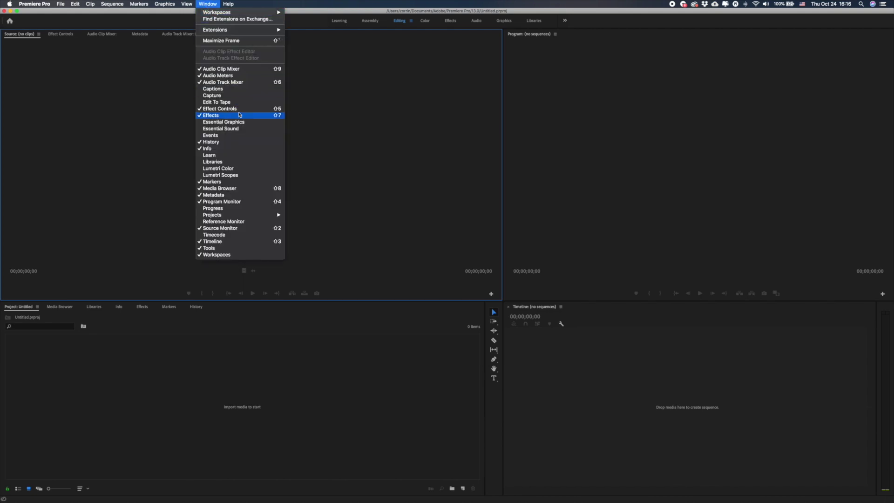
pyautogui.click(226, 122)
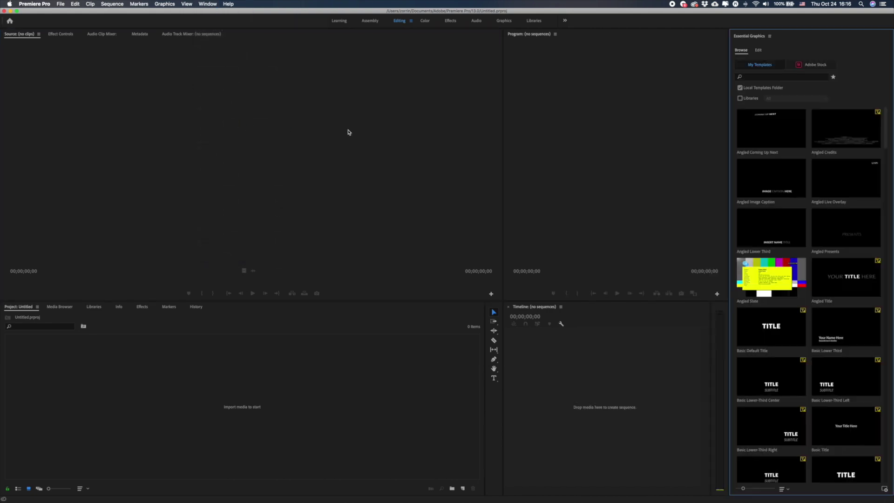
pyautogui.click(208, 3)
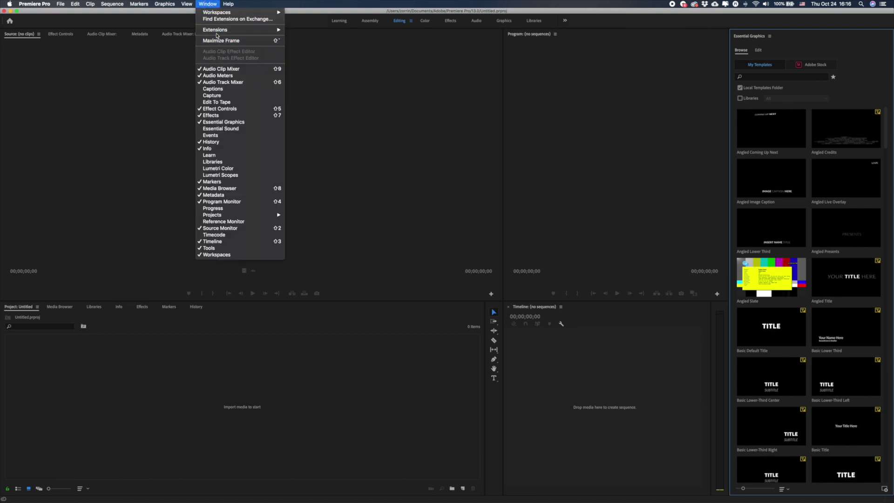
pyautogui.moveTo(232, 30)
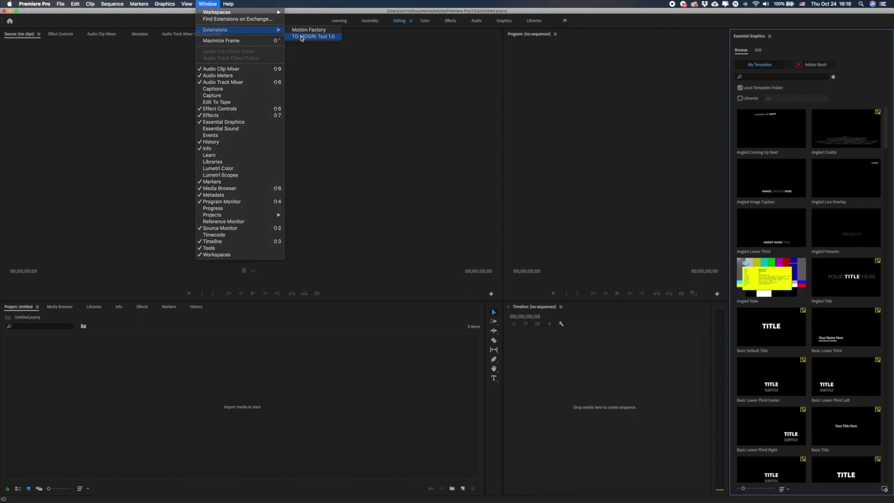
pyautogui.click(301, 37)
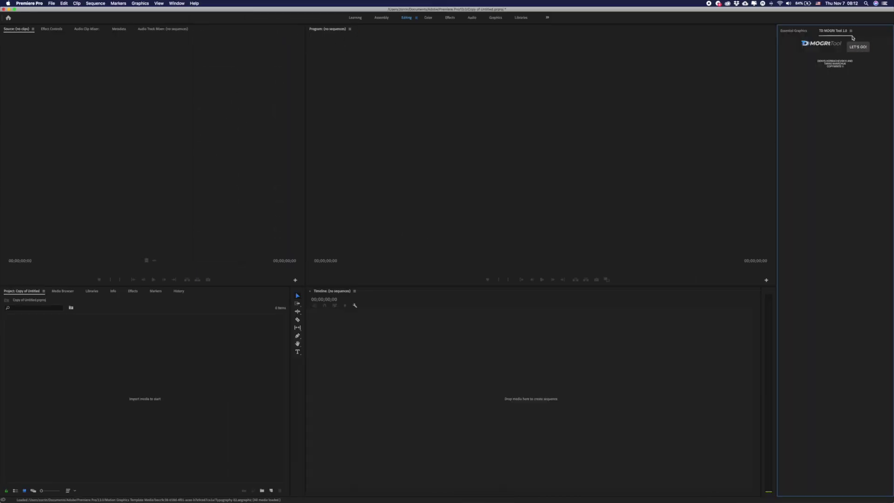
pyautogui.click(796, 31)
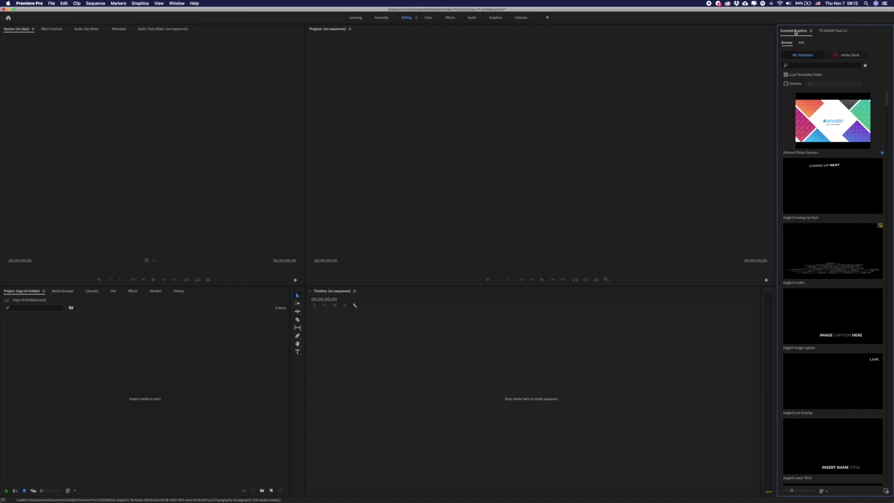
pyautogui.click(879, 482)
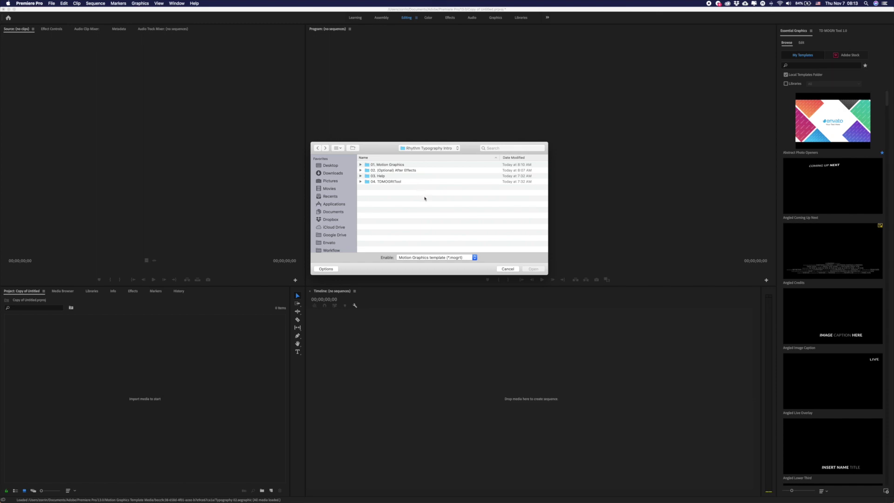
# - Install (Tutorial) Rhythm Typography Intro.mogrt and filter Essential Graphics templates by 'Rhy'
pyautogui.click(367, 166)
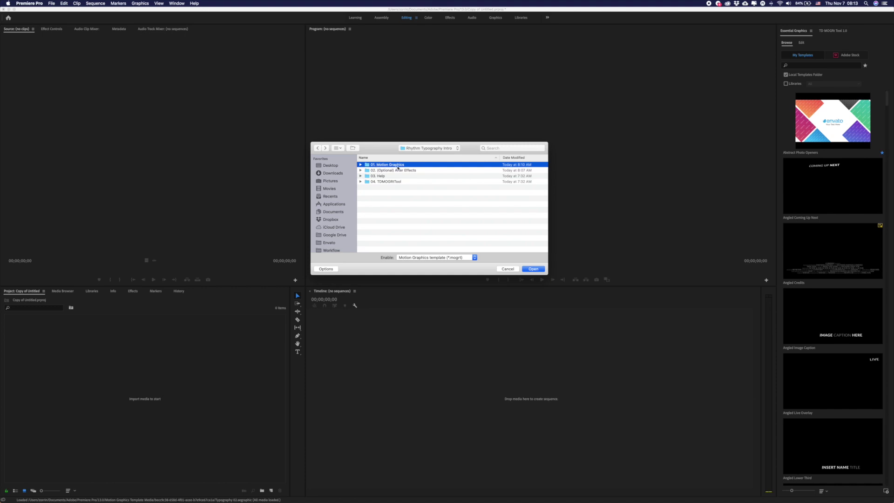
pyautogui.click(360, 164)
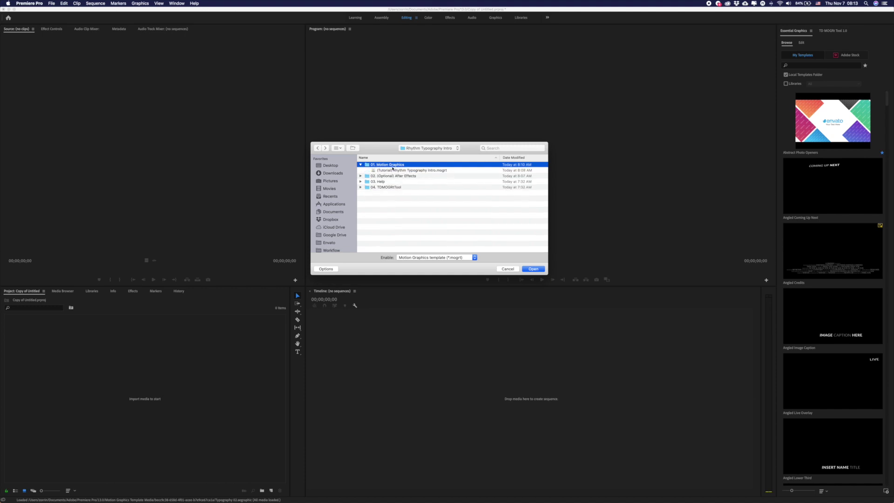
pyautogui.click(393, 171)
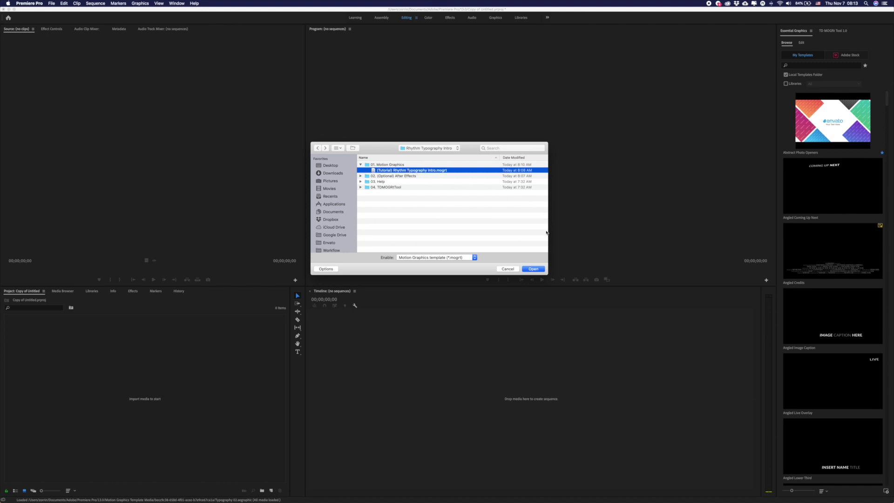
pyautogui.press('Return')
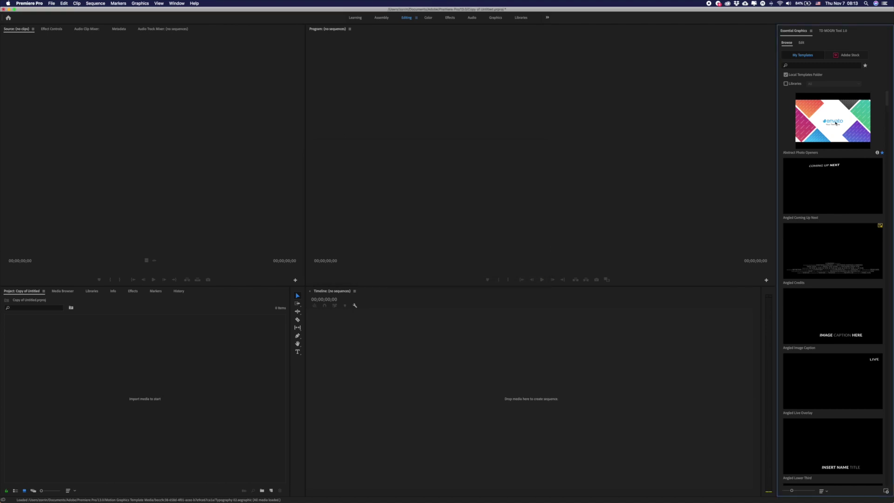
pyautogui.click(802, 65)
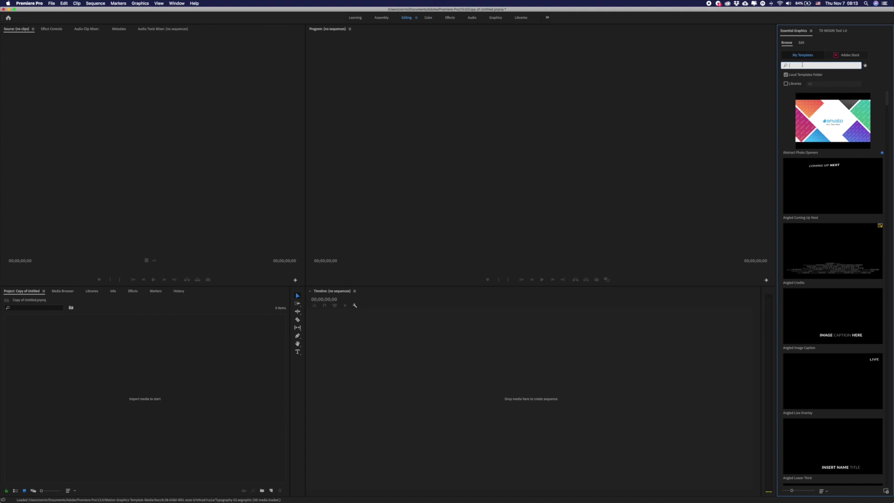
pyautogui.write('Rhy')
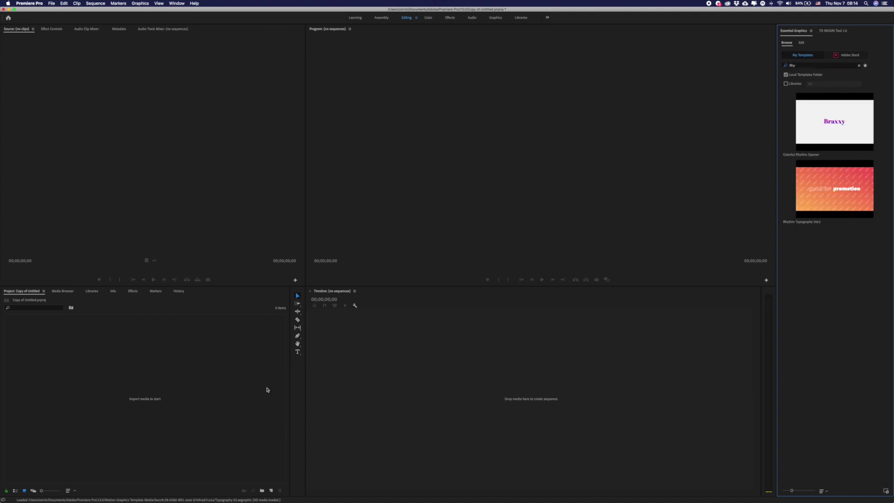
# - Create a new sequence, Sequence 02, with the default settings
pyautogui.click(271, 491)
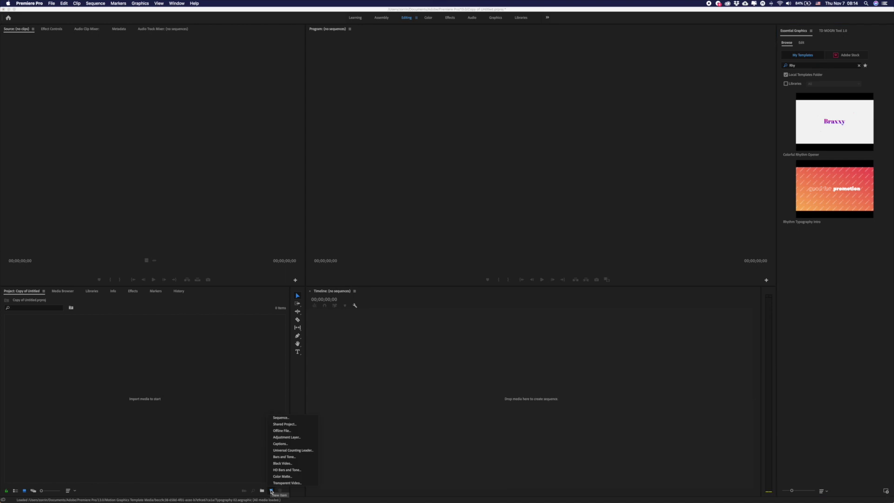
pyautogui.click(282, 419)
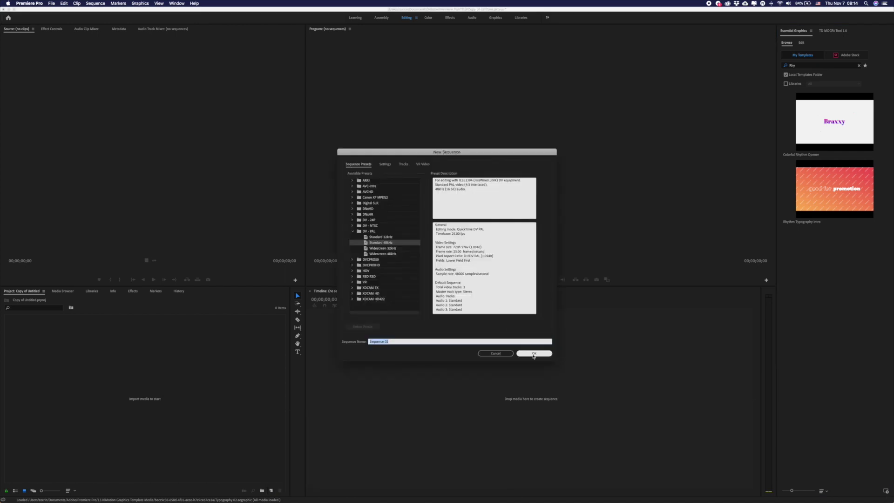
pyautogui.click(535, 355)
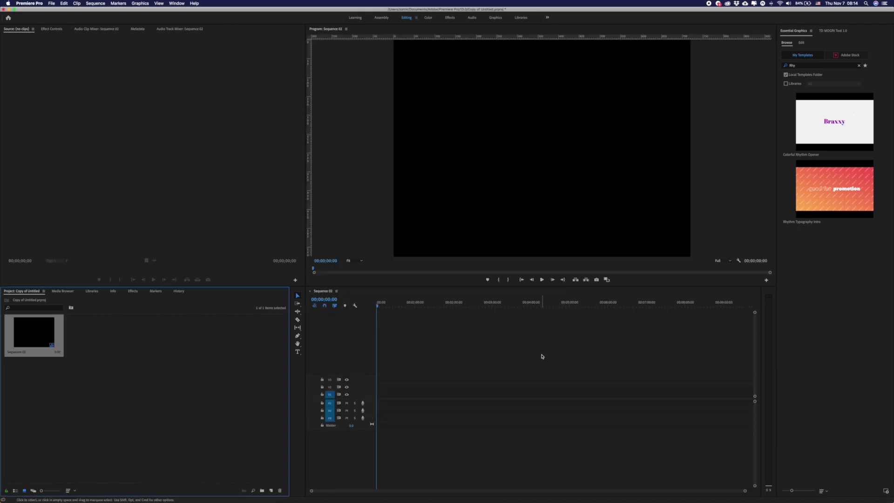
# - Place Rhythm Typography Intro on V1, match the sequence settings to it, and open TD MOGRt Tool
pyautogui.click(824, 193)
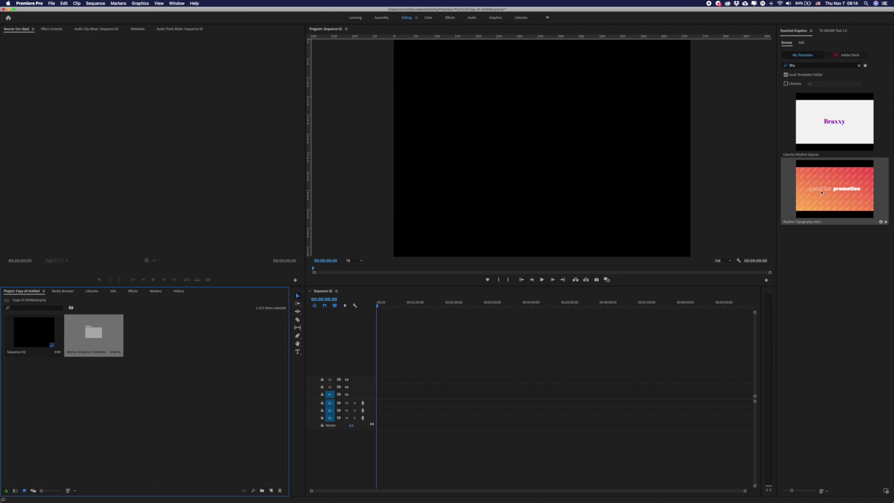
pyautogui.moveTo(836, 183); pyautogui.dragTo(378, 394)
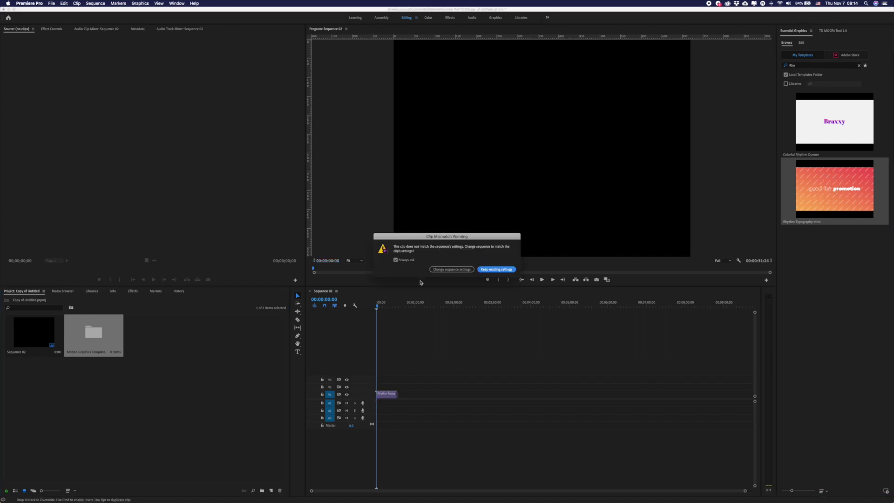
pyautogui.click(452, 269)
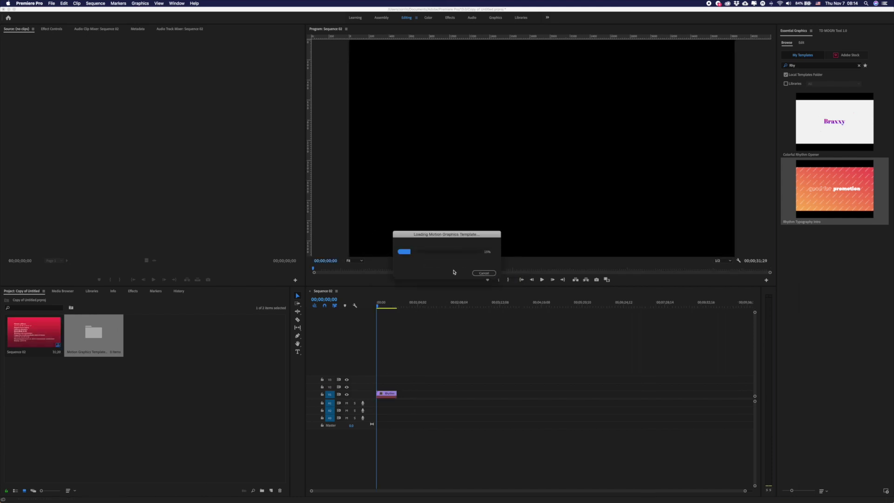
pyautogui.click(431, 393)
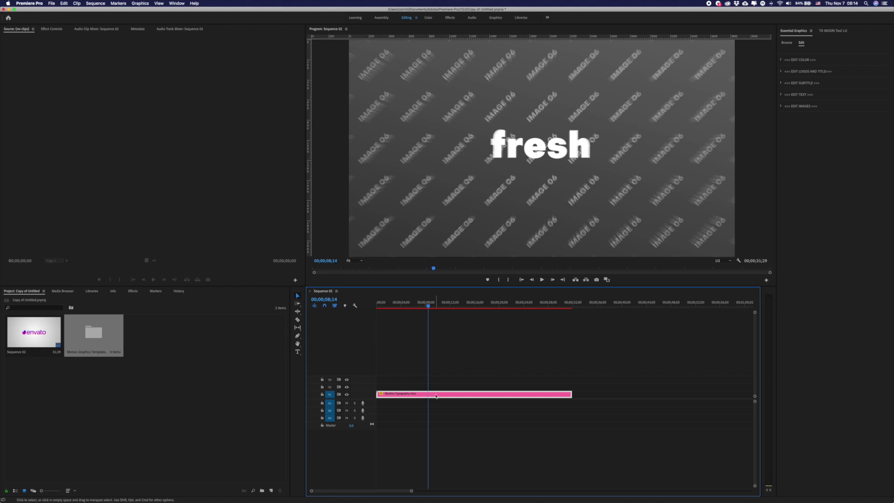
pyautogui.click(833, 31)
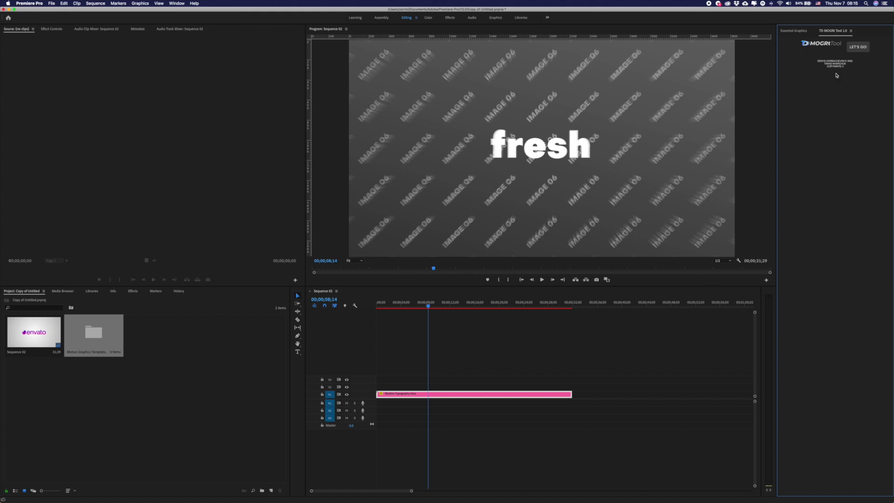
# - Start TD MOGRt Tool with LET'S GO! and show the template folder with 03. Help selected
pyautogui.click(856, 48)
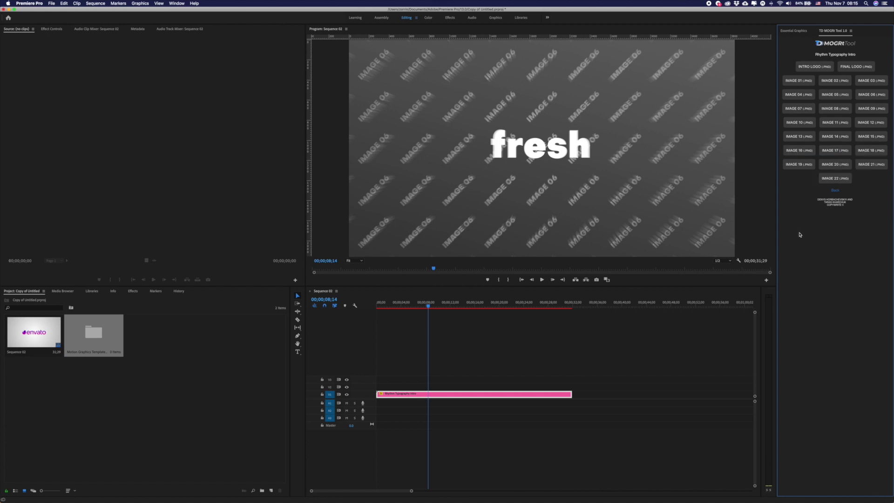
pyautogui.click(830, 65)
pyautogui.click(395, 248)
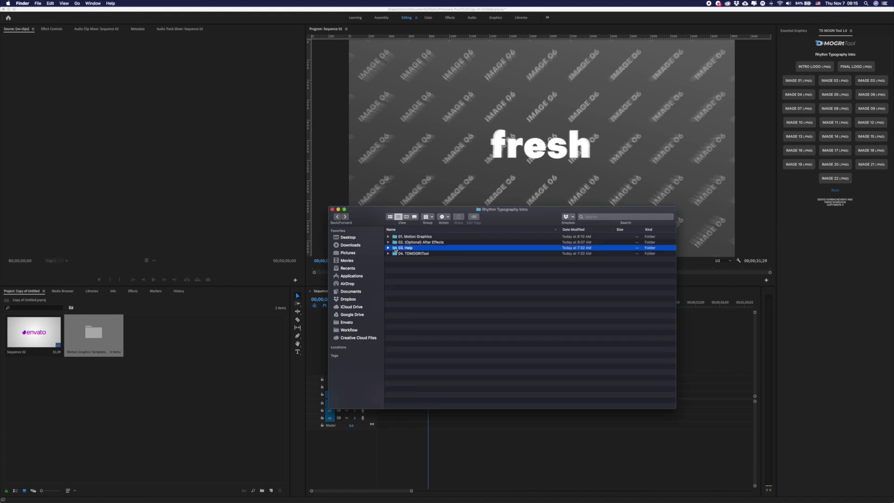
# - View 01 Read Me.html from 03. Help in Safari, then return to Premiere Pro
pyautogui.doubleClick(394, 248)
pyautogui.doubleClick(399, 237)
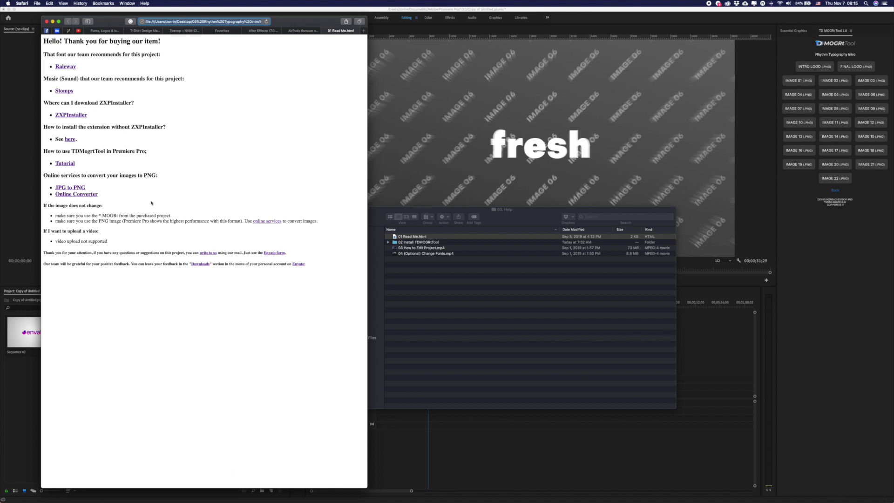
pyautogui.click(432, 455)
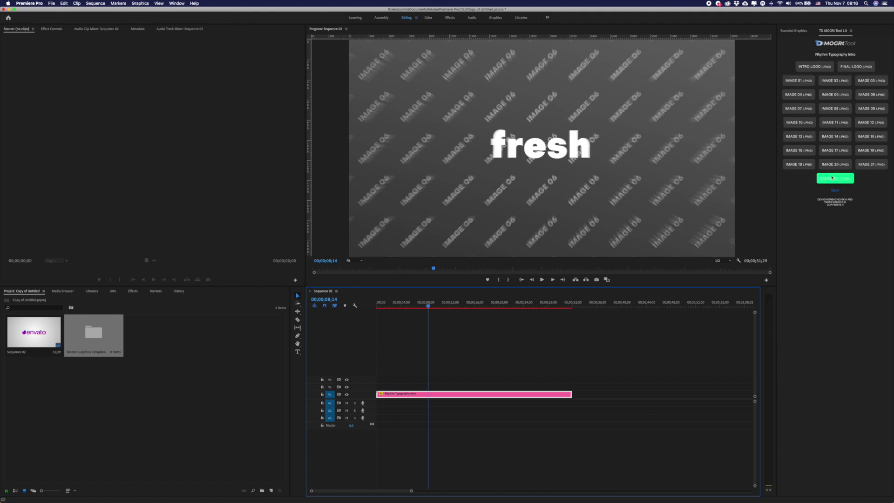
# - Load Add-Your-Logo-2160.png into the logo slot and fill image slots up to IMAGE 03
pyautogui.click(832, 178)
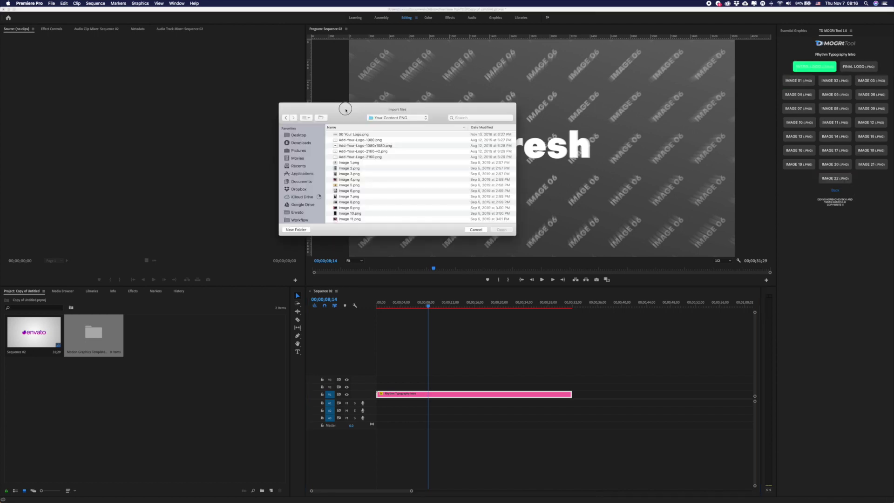
pyautogui.click(351, 158)
pyautogui.click(490, 229)
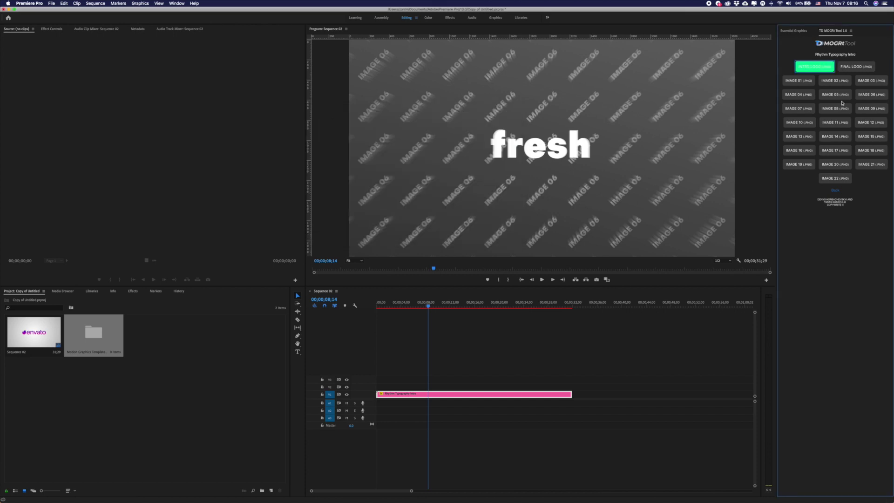
pyautogui.click(799, 80)
pyautogui.click(490, 229)
pyautogui.click(866, 86)
pyautogui.click(549, 230)
# - Widen the TD MOGRt Tool panel and load PNGs into the next image slots
pyautogui.moveTo(777, 118); pyautogui.dragTo(761, 118)
pyautogui.click(827, 108)
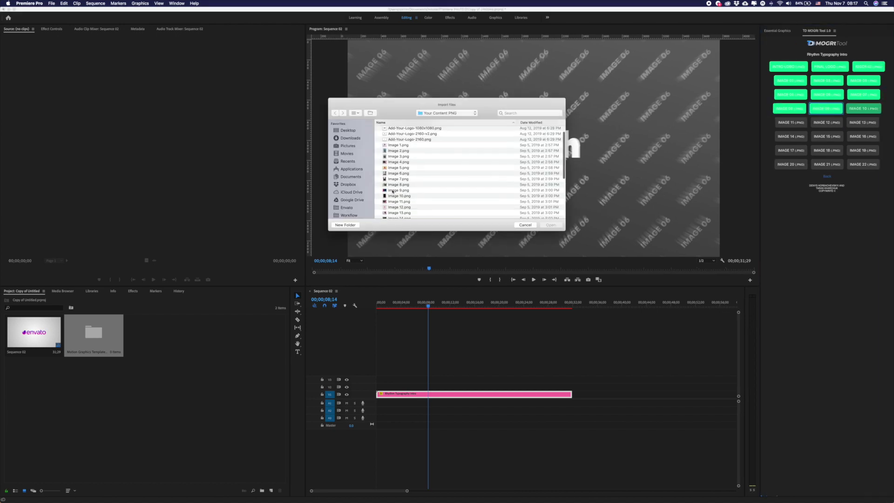
pyautogui.click(864, 108)
pyautogui.click(790, 122)
pyautogui.click(827, 122)
pyautogui.click(863, 122)
pyautogui.click(790, 136)
pyautogui.click(827, 136)
# - Fill the remaining image slots, finishing with Image 27.png in IMAGE 22
pyautogui.click(863, 136)
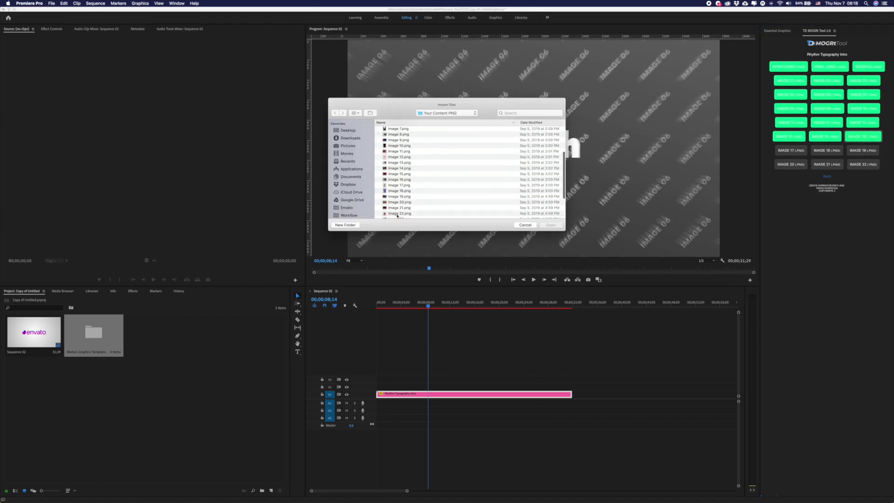
pyautogui.click(790, 150)
pyautogui.click(826, 150)
pyautogui.click(863, 150)
pyautogui.click(790, 164)
pyautogui.click(827, 164)
pyautogui.doubleClick(395, 202)
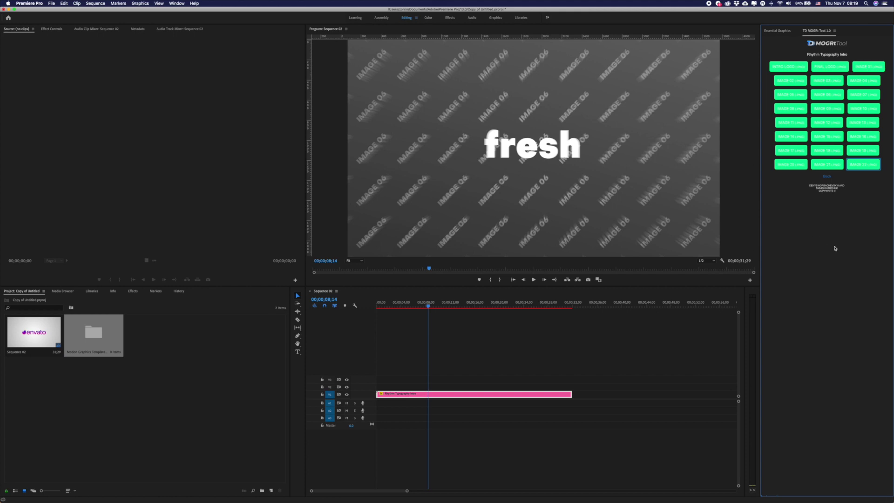
# - Play the intro from the start with the photos, then show the Essential Graphics edit sections
pyautogui.moveTo(426, 306); pyautogui.dragTo(367, 310)
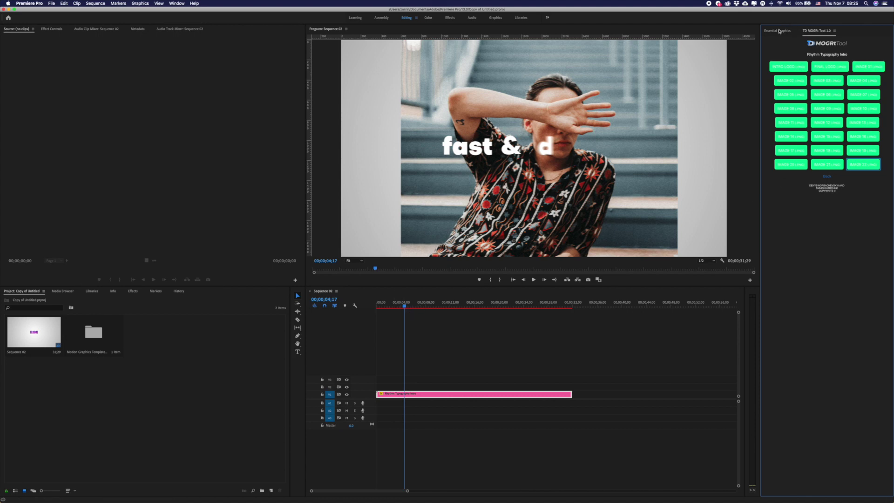
pyautogui.click(401, 396)
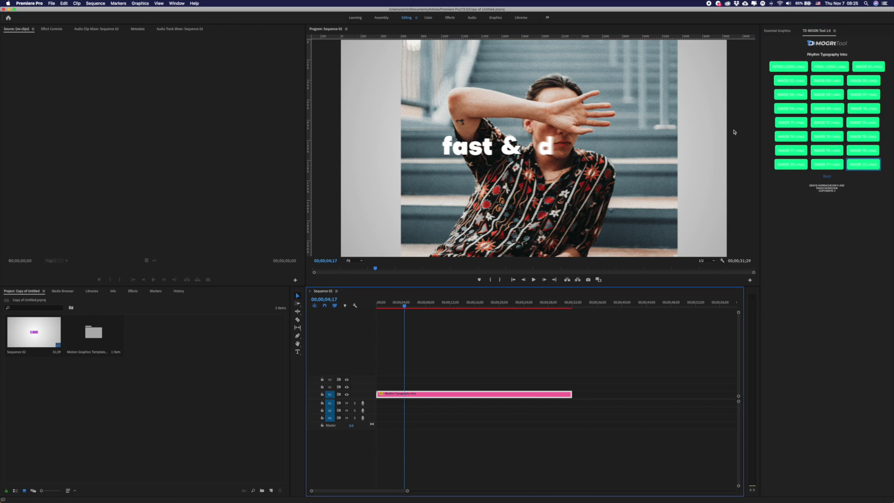
pyautogui.click(773, 30)
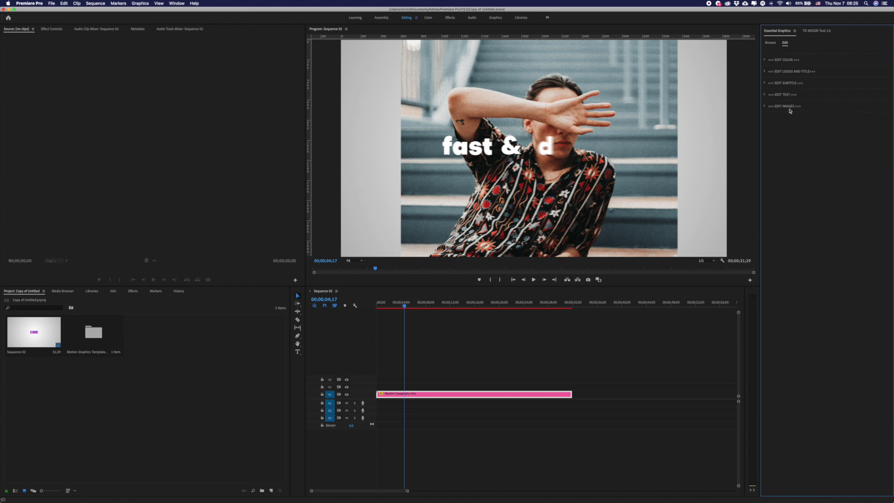
# - Enlarge IMAGE 03 to scale 161 and move it lower to Position Y 1653
pyautogui.click(768, 107)
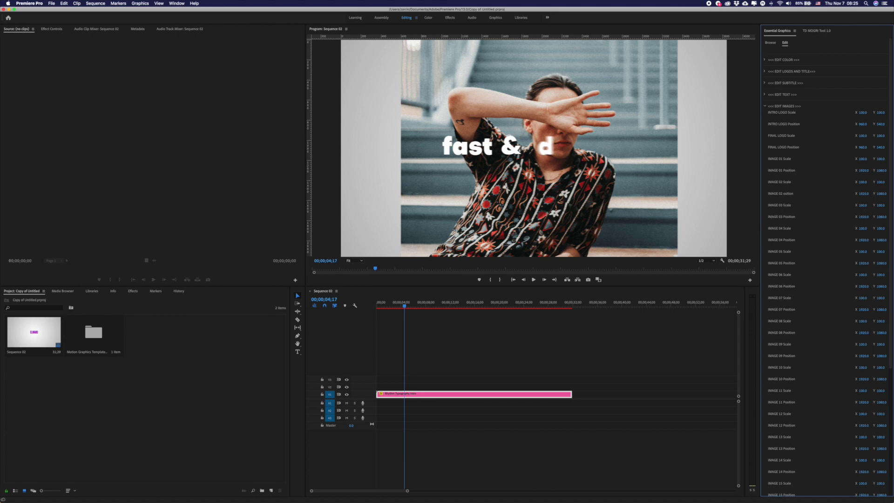
pyautogui.moveTo(863, 205); pyautogui.dragTo(867, 205)
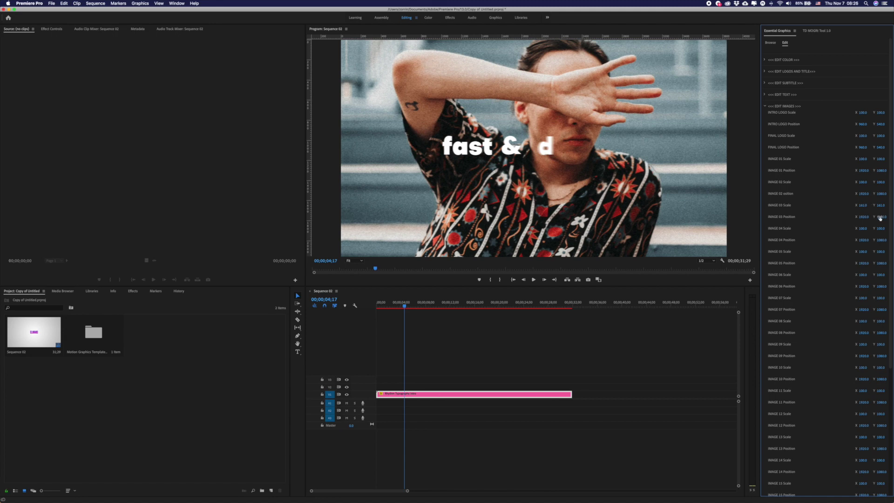
pyautogui.moveTo(880, 217); pyautogui.dragTo(887, 218)
pyautogui.click(381, 304)
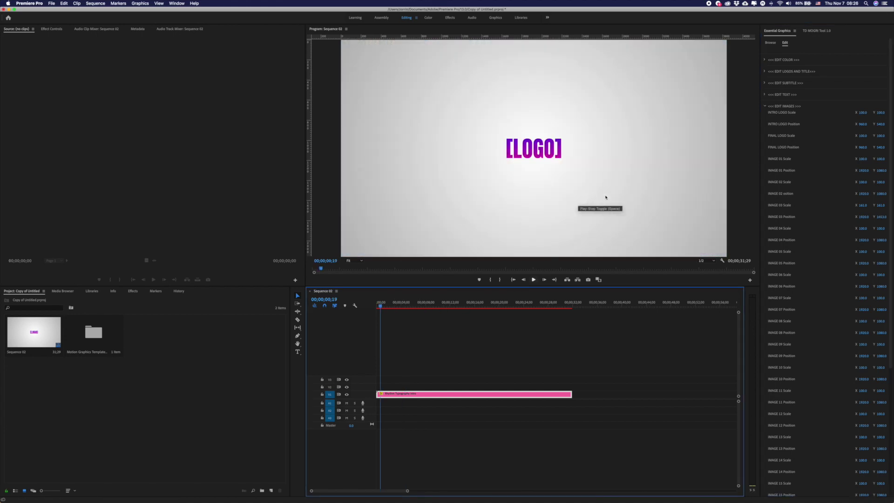
# - Scale the intro logo up to about 141 and check it on the closing frame
pyautogui.click(860, 116)
pyautogui.moveTo(863, 112)
pyautogui.mouseDown()
pyautogui.moveTo(875, 113)
pyautogui.moveTo(864, 112)
pyautogui.mouseUp()
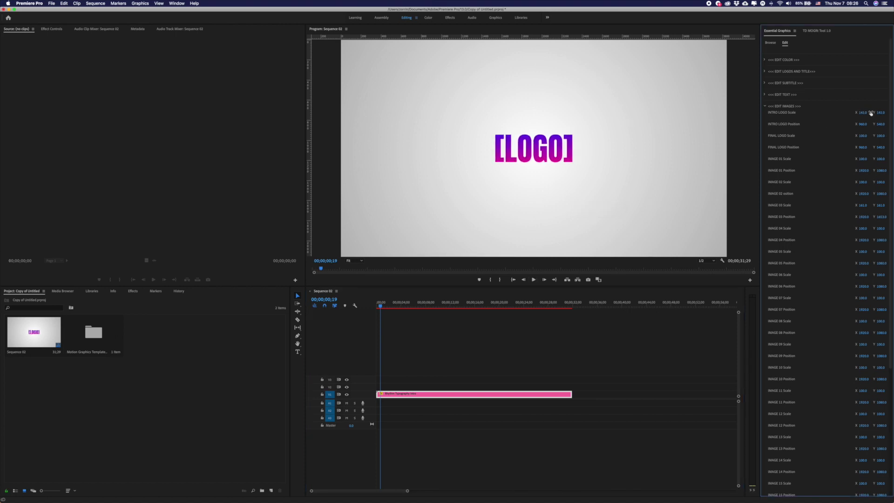
pyautogui.click(563, 305)
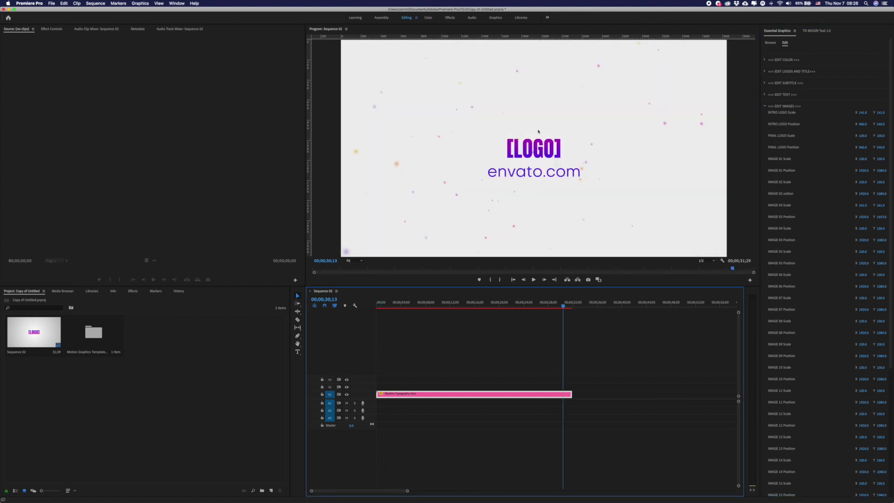
pyautogui.click(765, 106)
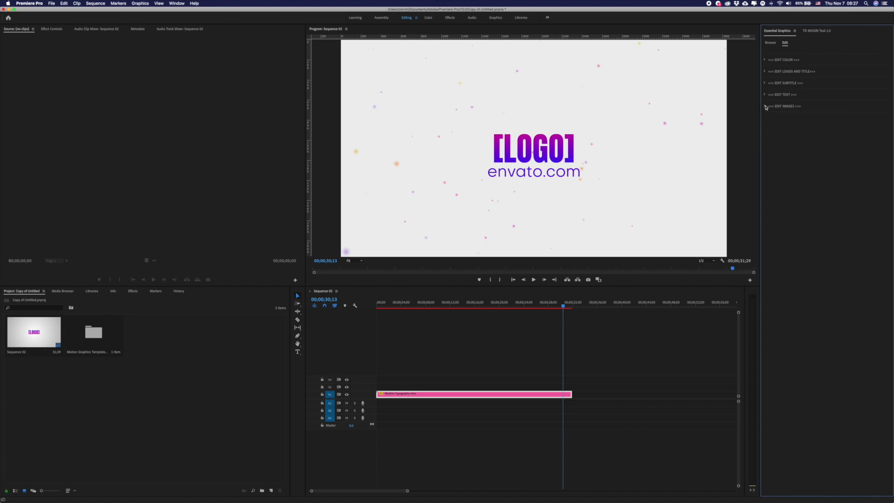
# - Set Text 2 Color 01 to blue and Text 2 Color 02 to green on the rhythm title
pyautogui.click(764, 61)
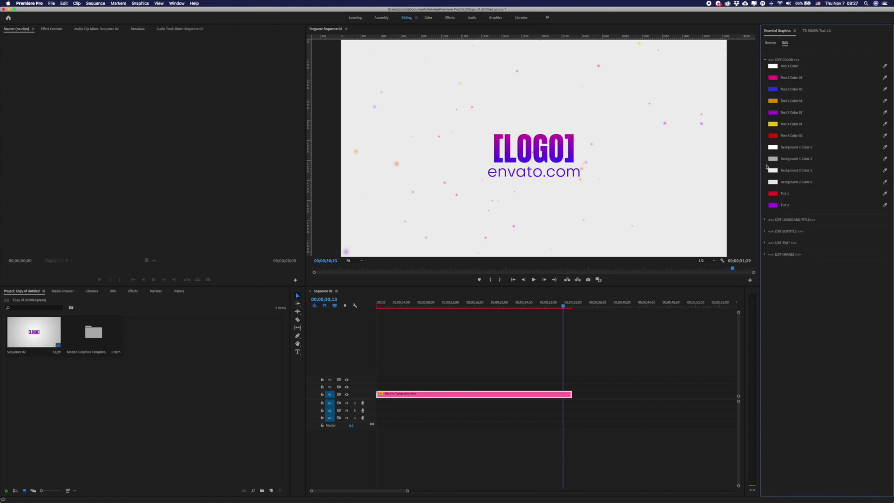
pyautogui.moveTo(435, 308); pyautogui.dragTo(399, 312)
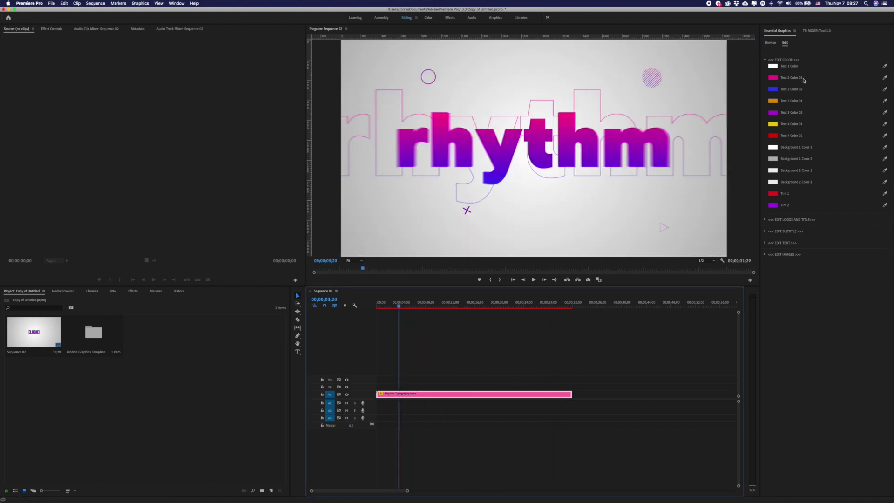
pyautogui.click(772, 77)
pyautogui.click(512, 117)
pyautogui.click(773, 89)
pyautogui.click(512, 118)
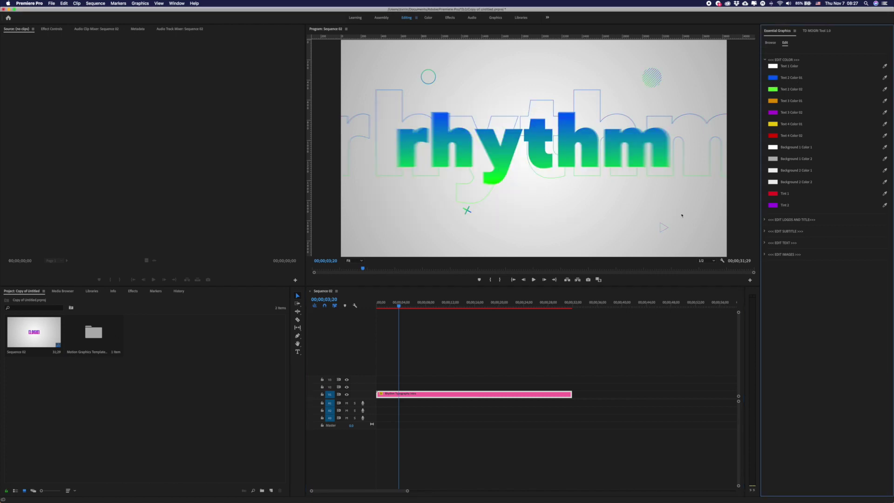
# - Change Tint 1 from red to green behind the unique title
pyautogui.click(773, 147)
pyautogui.click(427, 163)
pyautogui.click(514, 119)
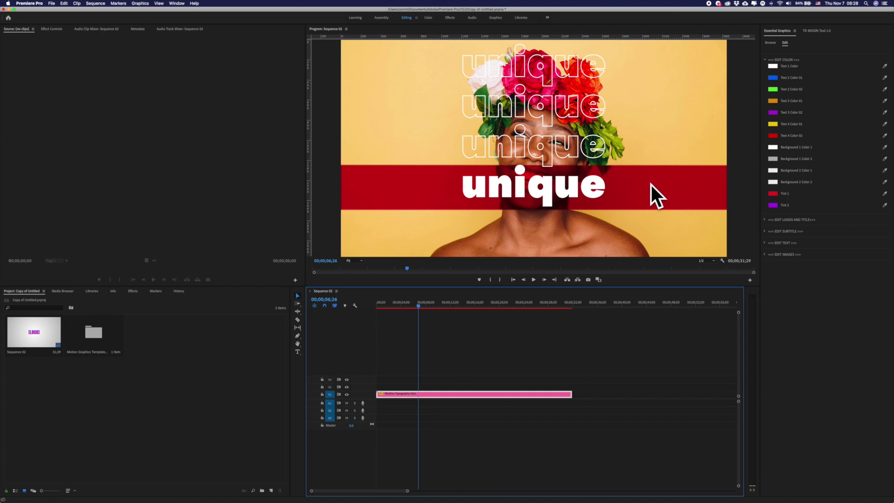
pyautogui.click(772, 193)
pyautogui.click(460, 159)
pyautogui.click(514, 119)
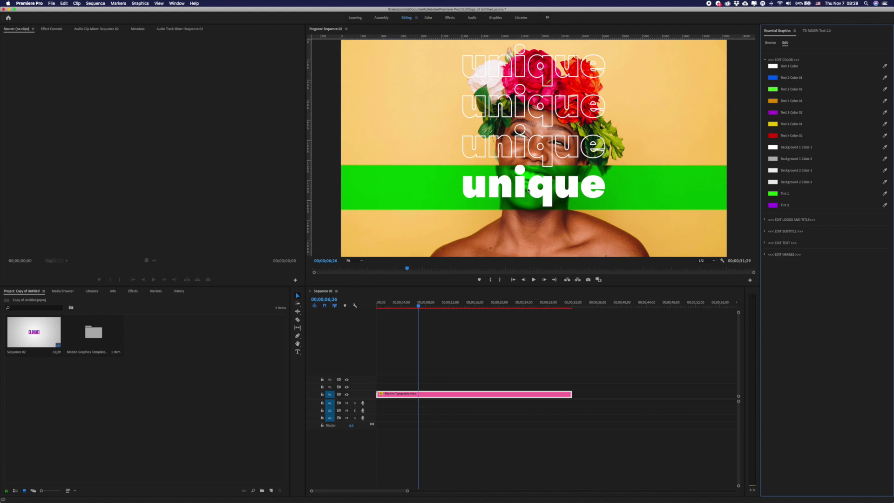
# - Try dark red B50000 for Text 1 Color, then undo the change
pyautogui.click(772, 65)
pyautogui.click(453, 177)
pyautogui.click(510, 120)
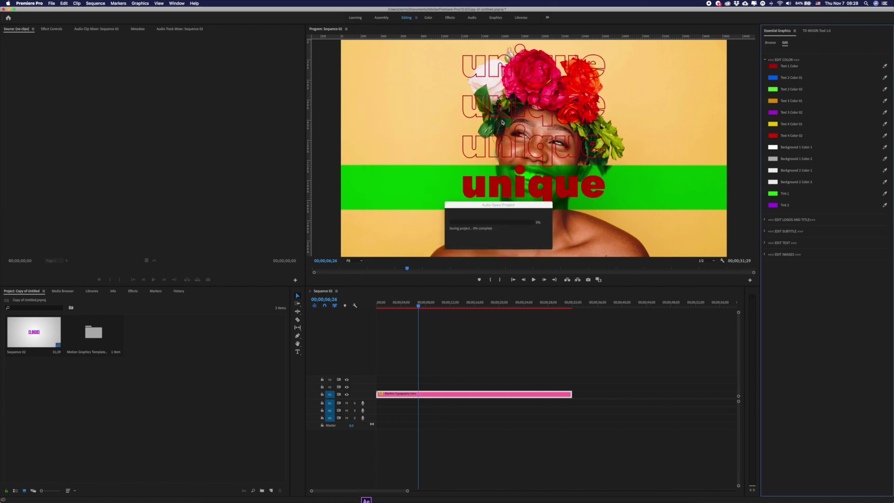
pyautogui.press('super+z')
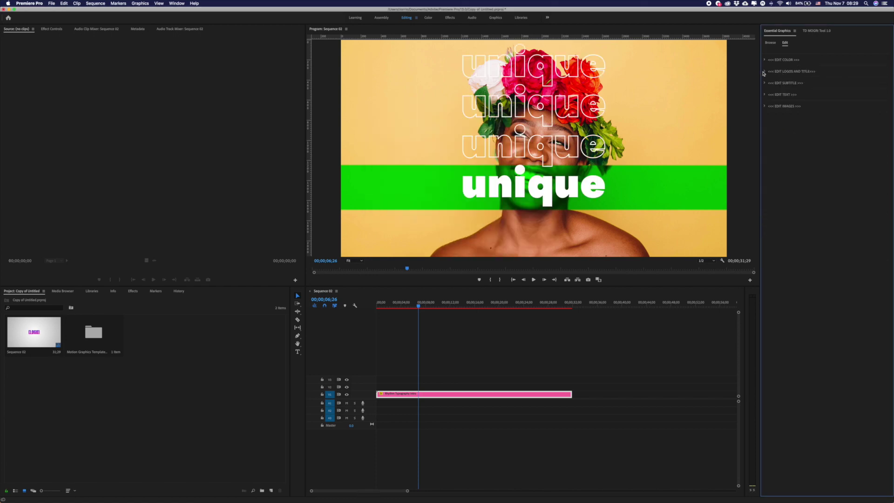
# - Toggle the intro logo off and on, then set Intro Logo Color 1 to a darker blue
pyautogui.click(764, 72)
pyautogui.click(395, 309)
pyautogui.moveTo(395, 309); pyautogui.dragTo(385, 306)
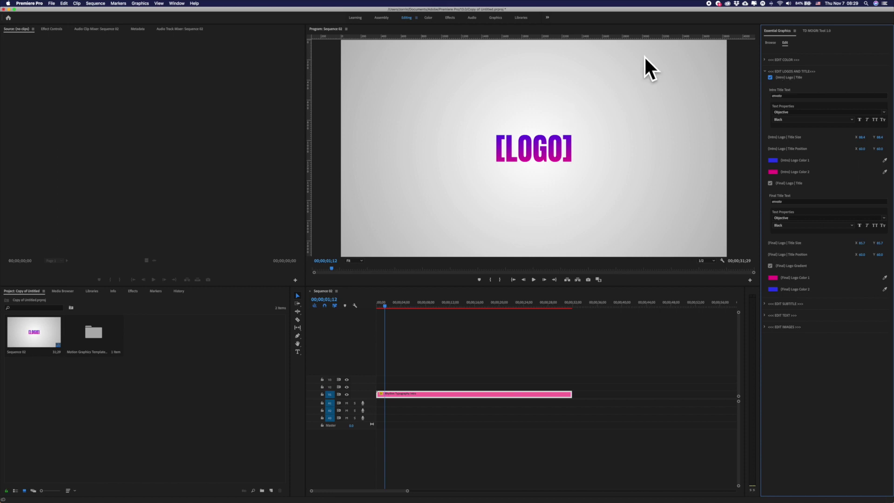
pyautogui.click(770, 78)
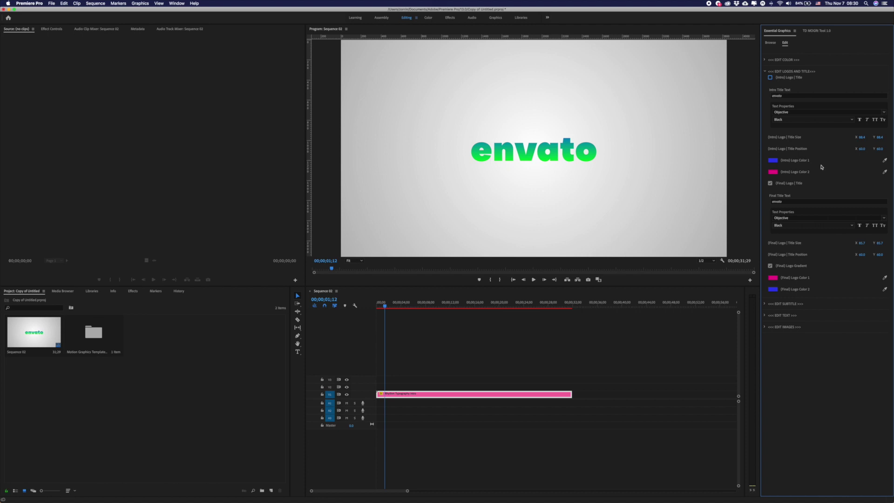
pyautogui.click(770, 78)
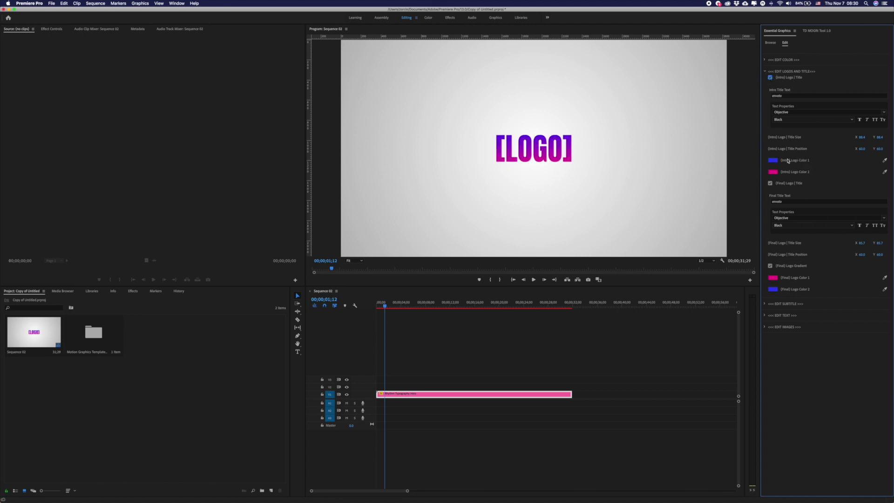
pyautogui.click(772, 161)
pyautogui.click(455, 166)
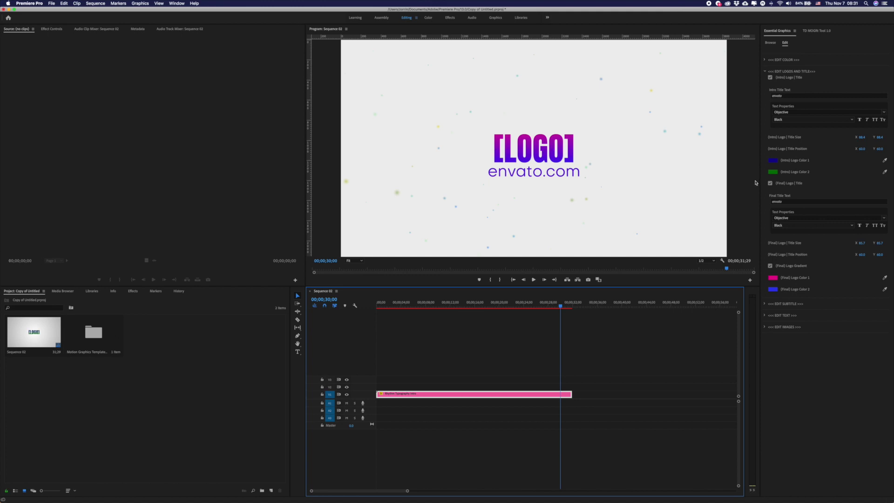
# - Toggle the final logo off and on, then shift Final Logo Color 1 from pink to cyan
pyautogui.click(770, 183)
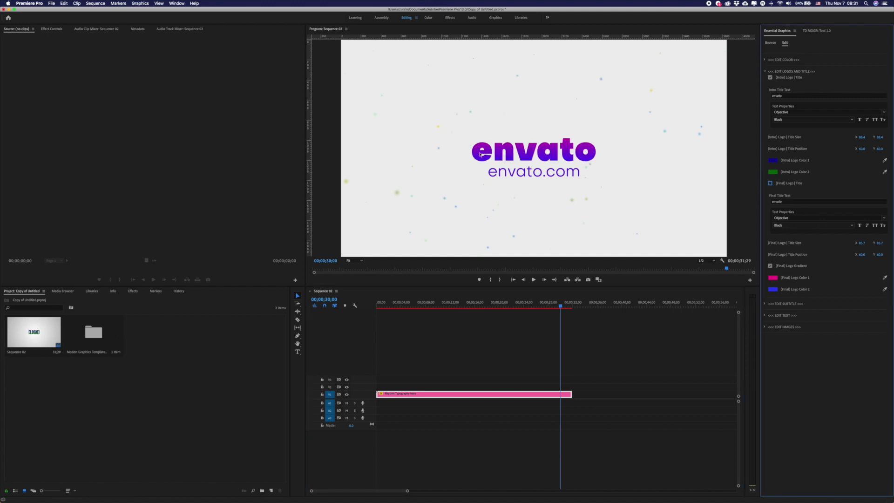
pyautogui.click(771, 184)
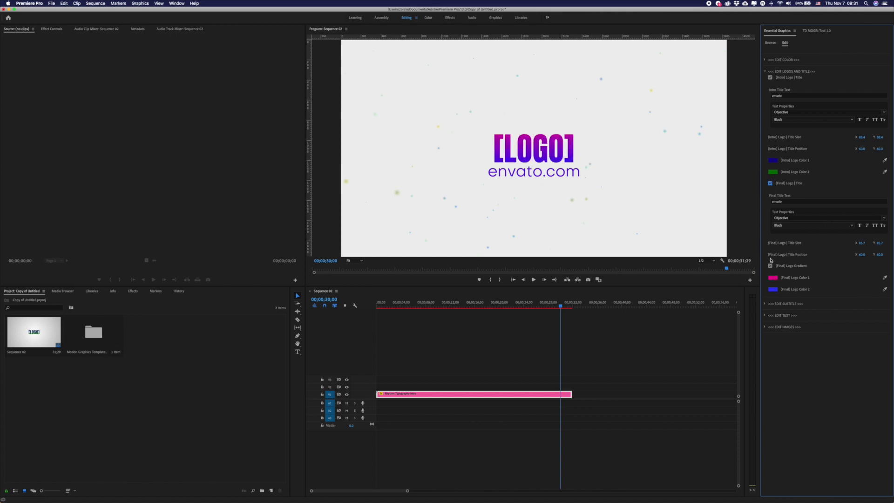
pyautogui.click(773, 277)
pyautogui.moveTo(463, 167); pyautogui.dragTo(461, 159)
pyautogui.click(510, 119)
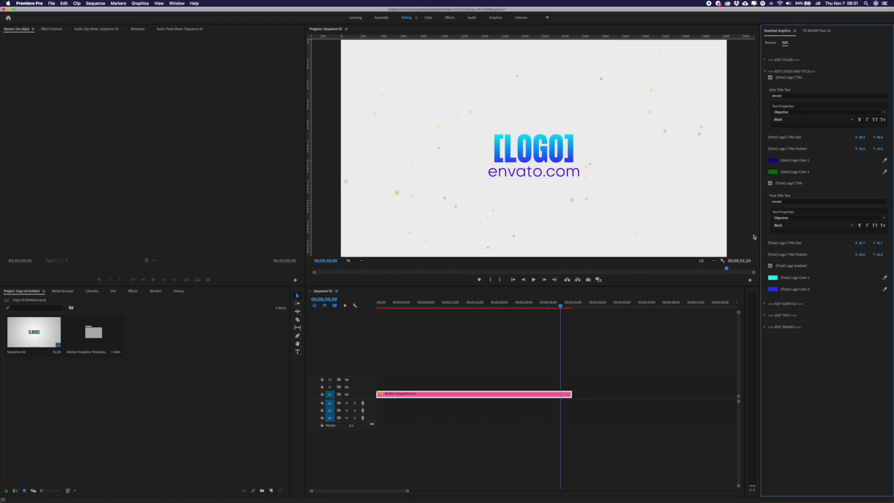
pyautogui.click(764, 71)
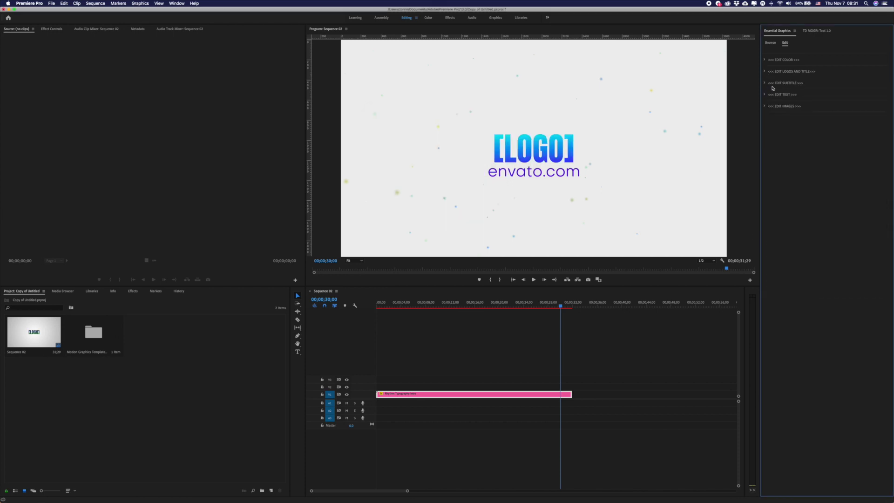
# - Make the envato.com subtitle dark navy and shrink its Scale from 80 to 73
pyautogui.click(765, 84)
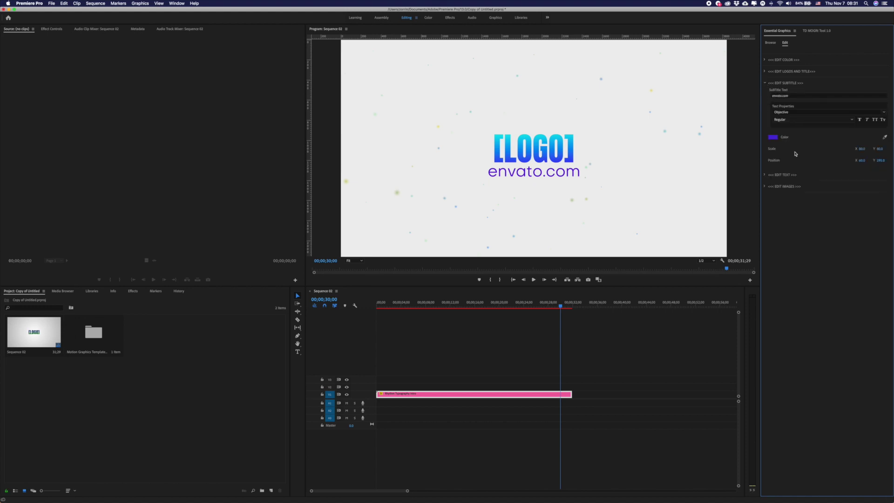
pyautogui.click(772, 138)
pyautogui.moveTo(447, 182); pyautogui.dragTo(455, 145)
pyautogui.click(510, 119)
pyautogui.moveTo(862, 148); pyautogui.dragTo(855, 149)
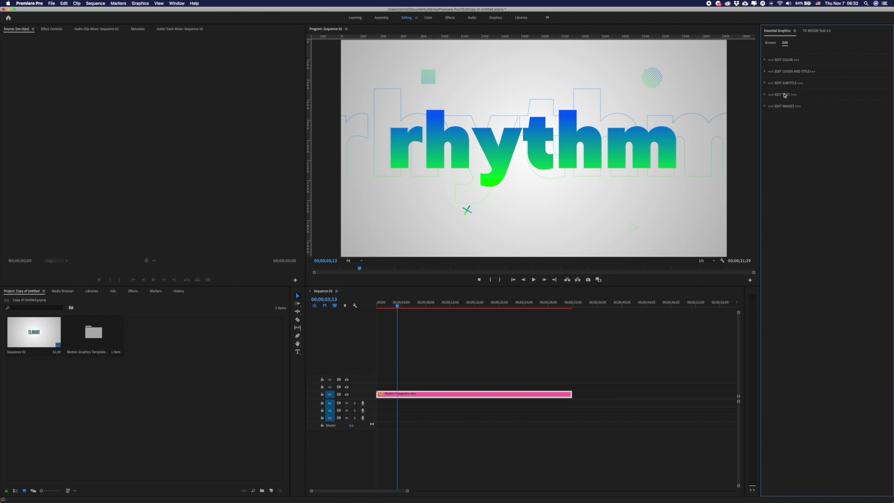
# - Replace the rhythm word in the text settings with Your Text
pyautogui.click(766, 95)
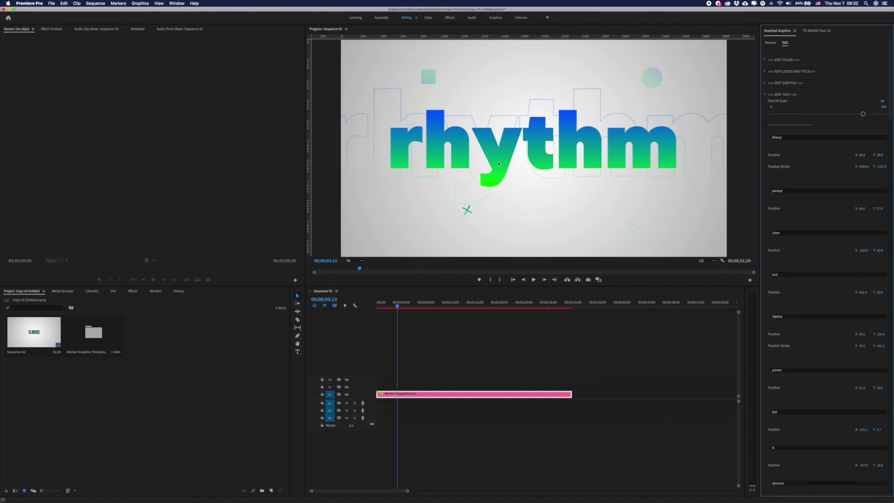
pyautogui.scroll(-3, 808, 182)
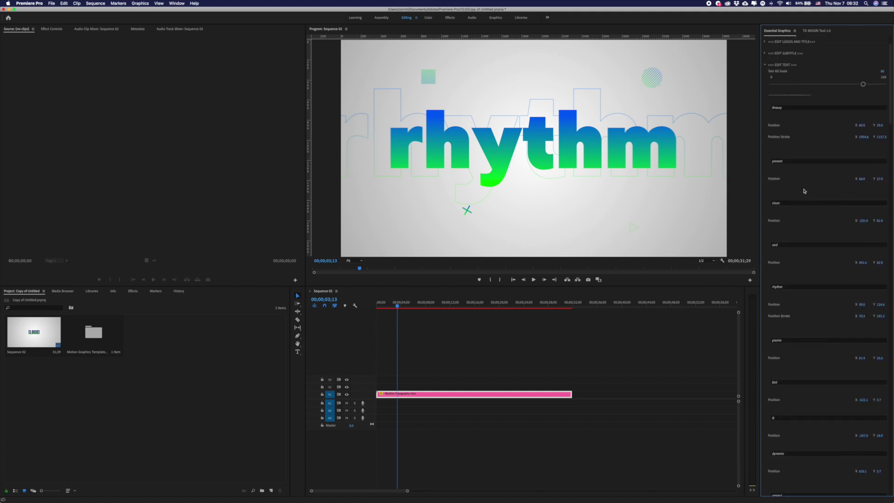
pyautogui.scroll(2, 805, 191)
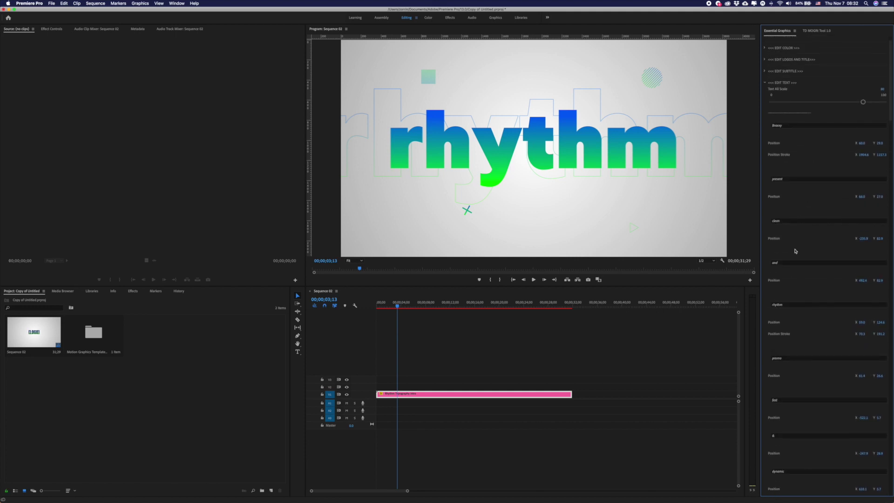
pyautogui.click(789, 311)
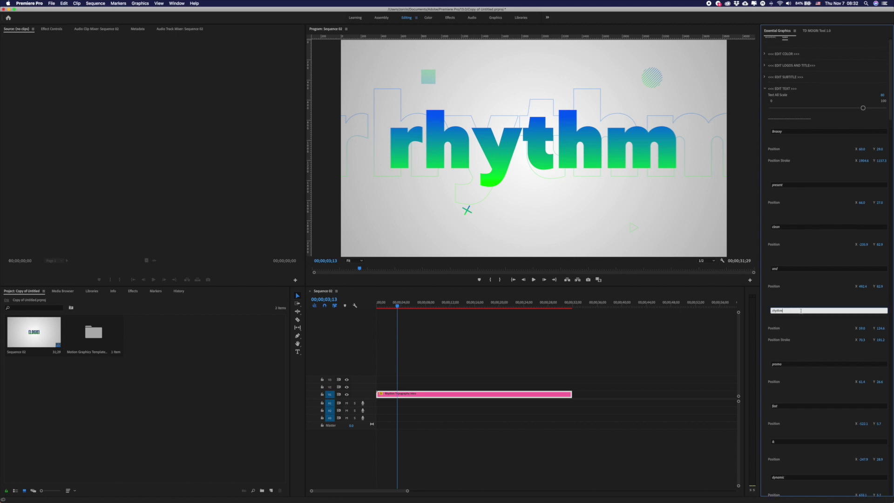
pyautogui.write('fa')
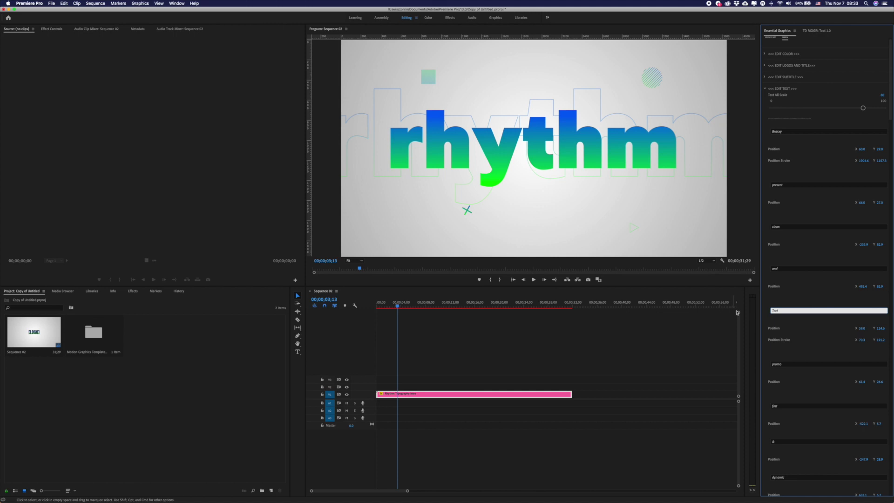
pyautogui.click(781, 302)
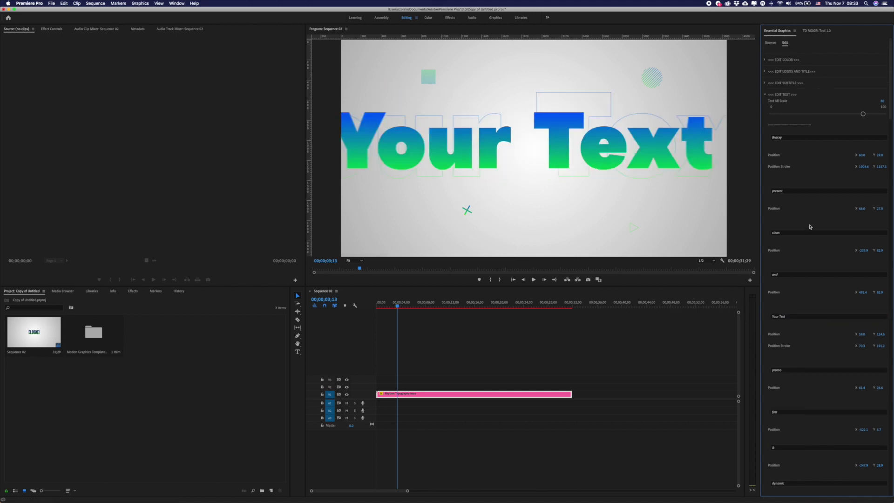
# - Set Text All Scale to 79, nudge Your Text right to X 75.0, and reposition its outline text
pyautogui.moveTo(863, 114); pyautogui.dragTo(849, 115)
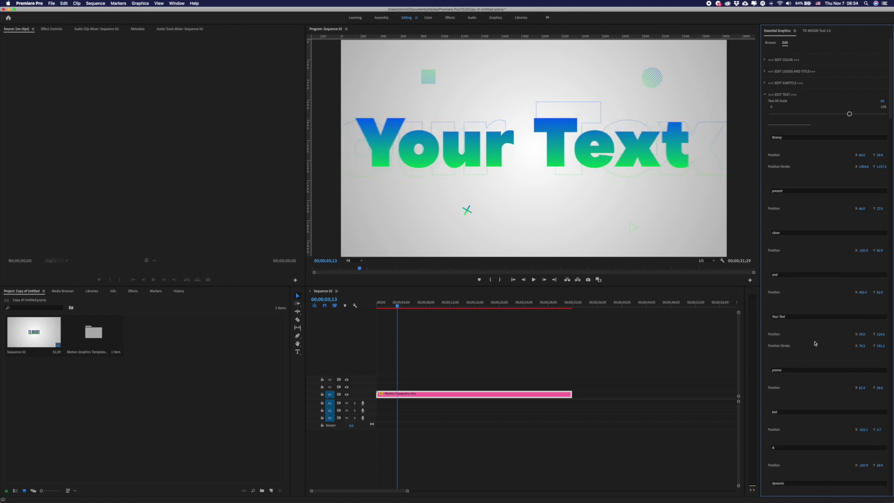
pyautogui.moveTo(859, 334); pyautogui.dragTo(868, 337)
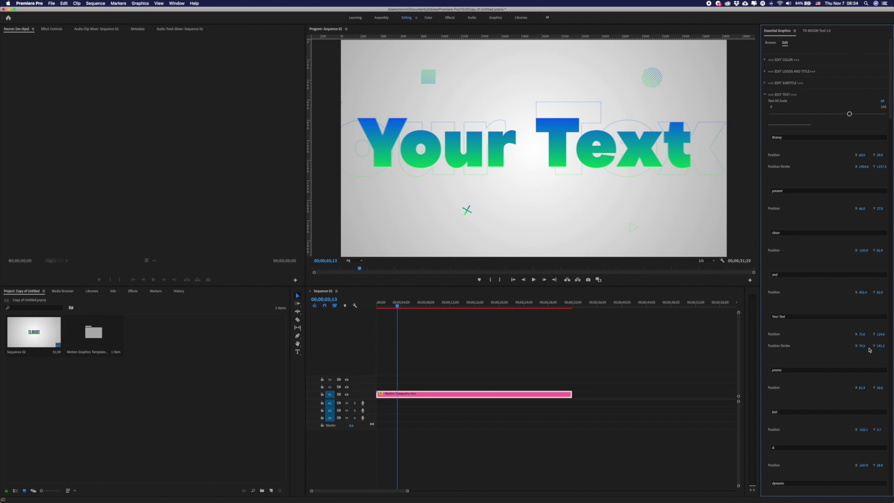
pyautogui.moveTo(864, 346); pyautogui.dragTo(865, 346)
pyautogui.click(764, 95)
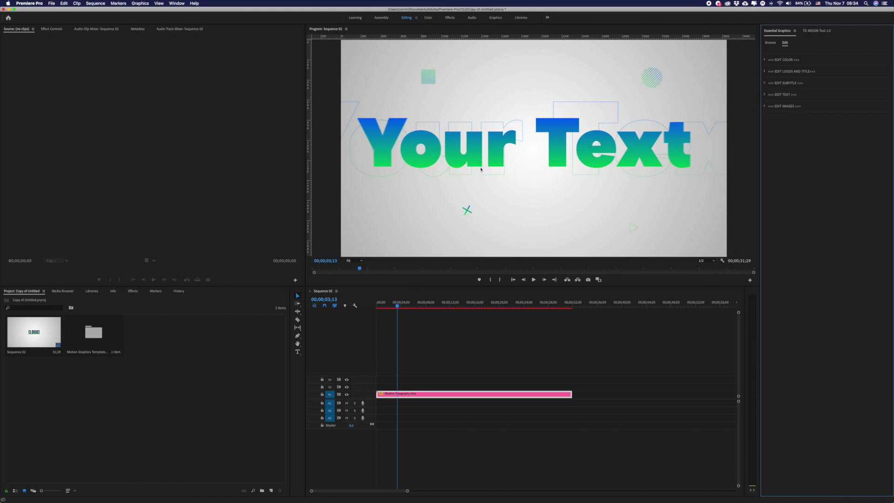
pyautogui.moveTo(435, 302); pyautogui.dragTo(450, 303)
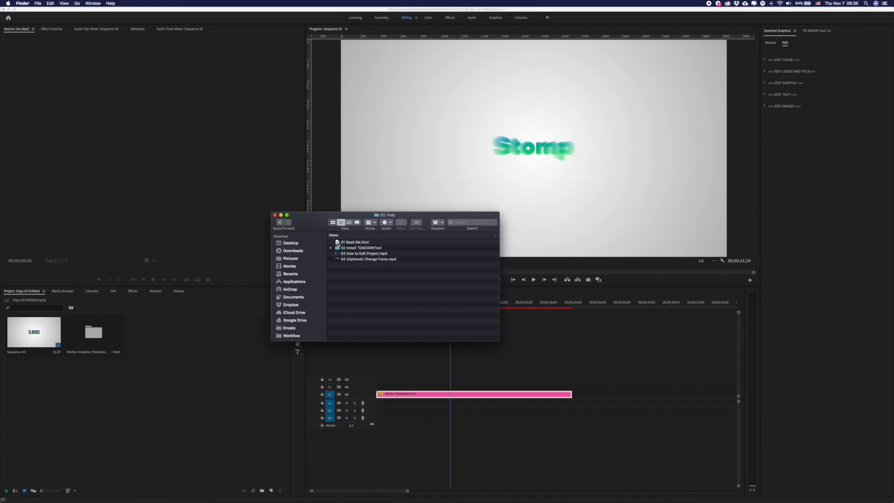
pyautogui.click(374, 242)
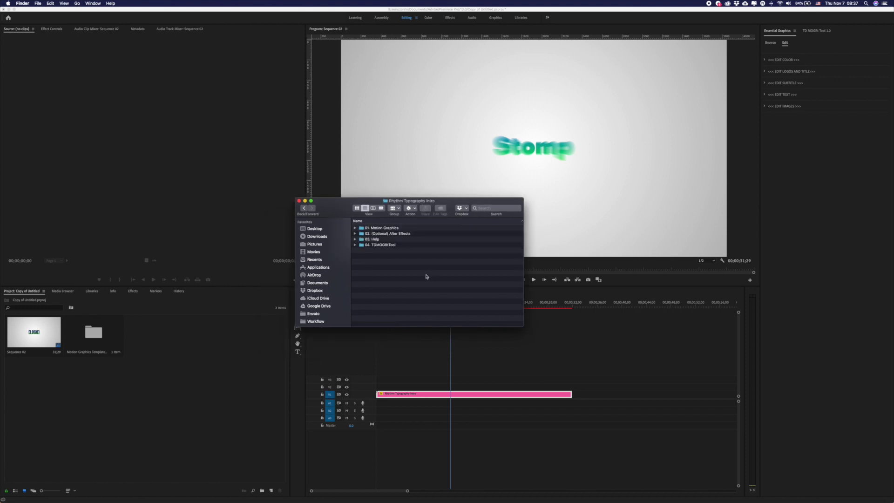
# - Open Rhythm Typography Intro.aep from the 02. (Optional) After Effects folder in After Effects
pyautogui.click(367, 234)
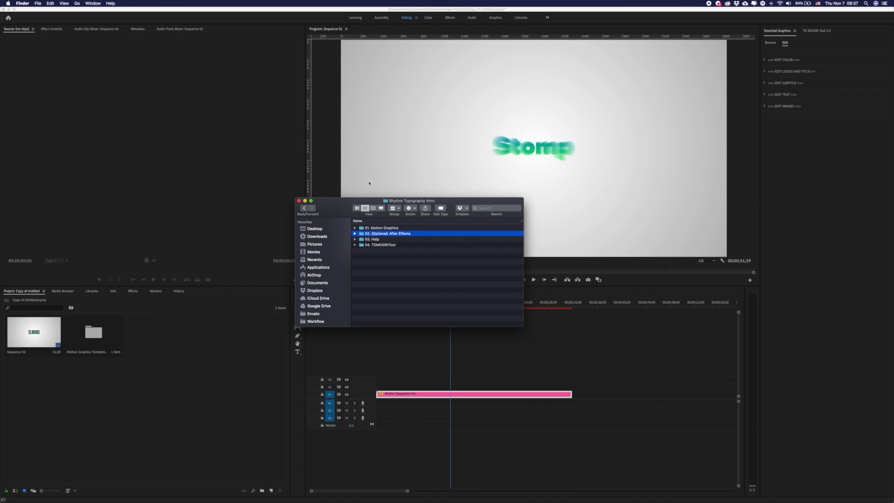
pyautogui.moveTo(367, 204); pyautogui.dragTo(341, 213)
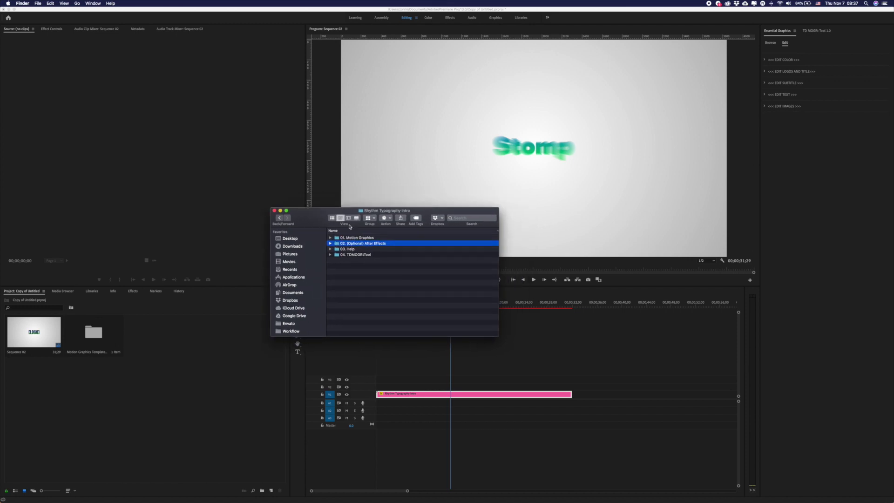
pyautogui.click(330, 244)
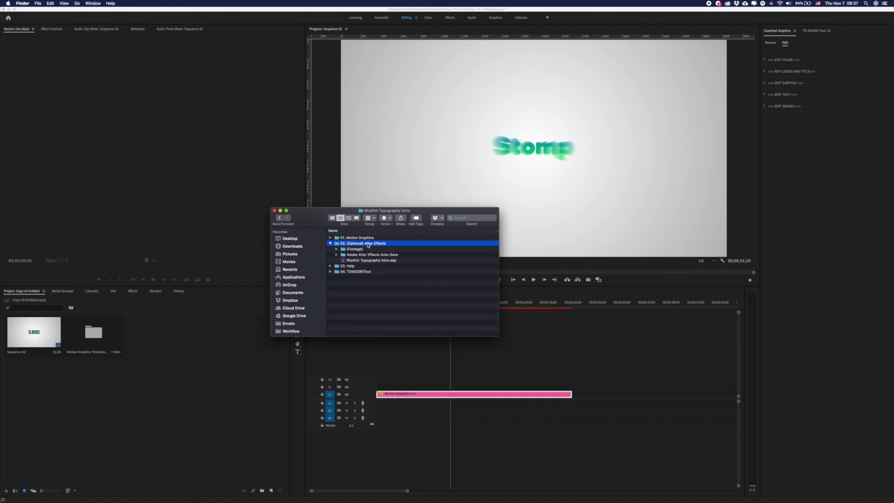
pyautogui.click(361, 261)
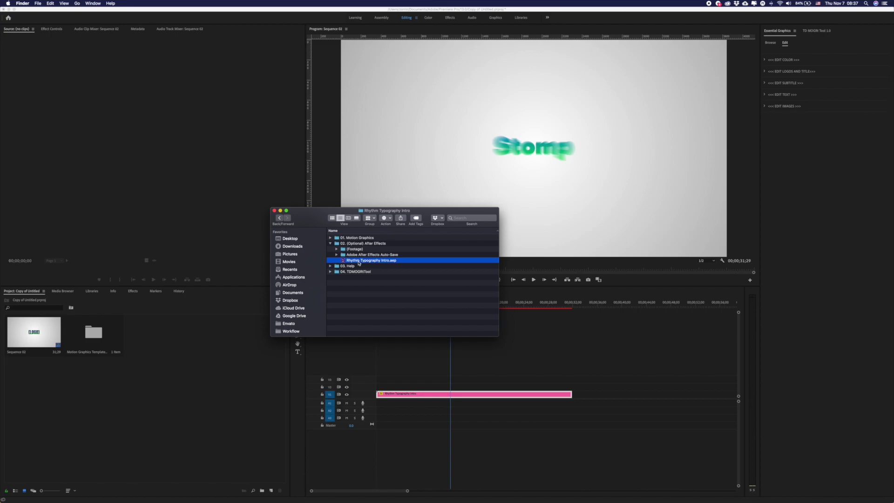
pyautogui.doubleClick(359, 261)
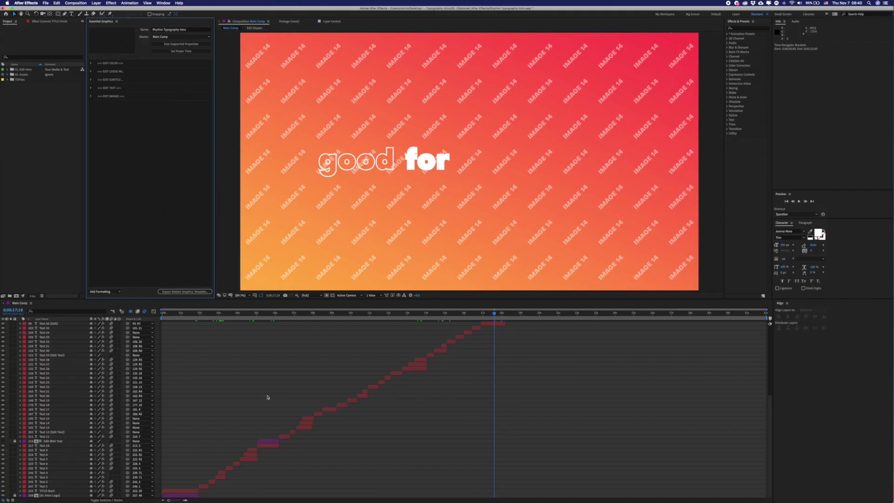
# - Select Main Comp in the 01. Edit Here folder, select all its layers, and check their font
pyautogui.click(65, 186)
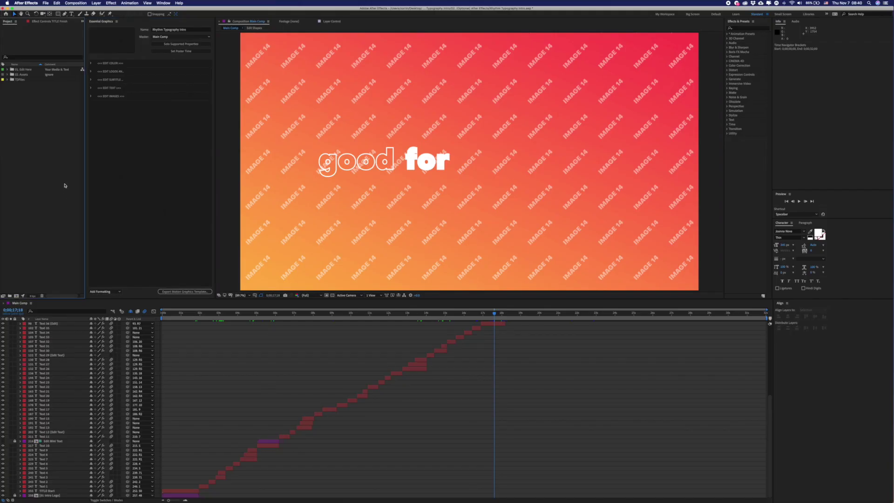
pyautogui.click(18, 70)
pyautogui.click(7, 70)
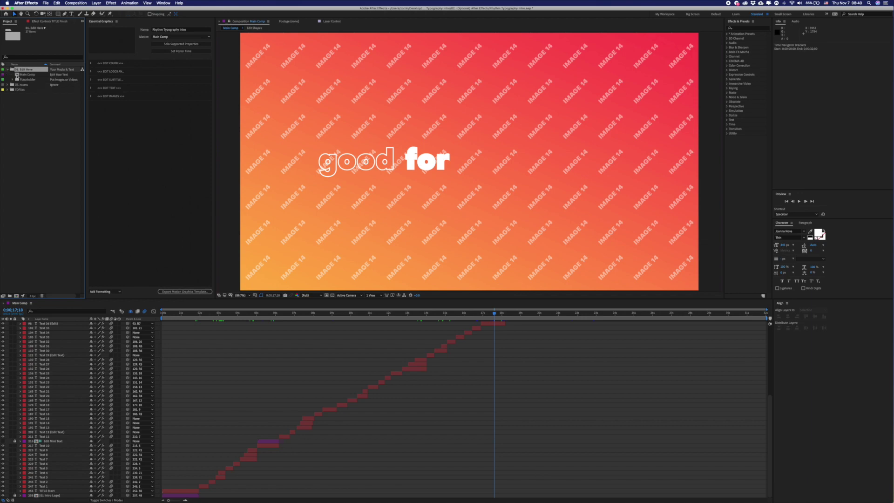
pyautogui.click(19, 74)
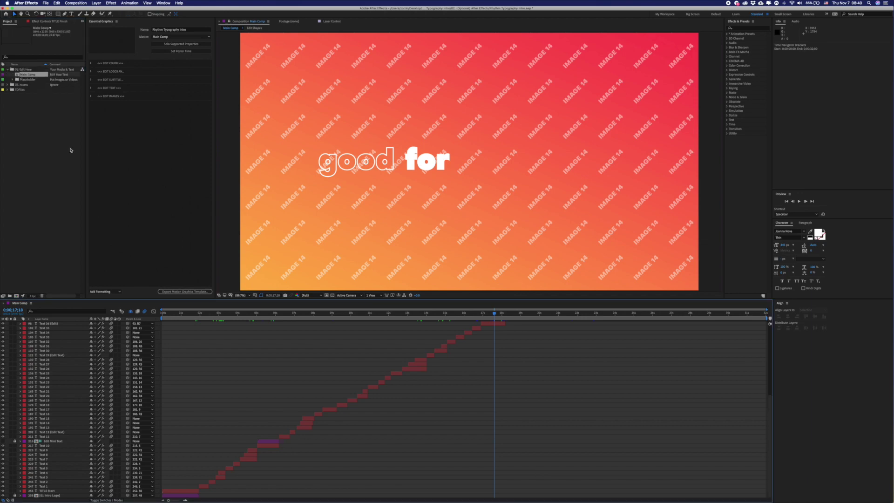
pyautogui.scroll(6, 72, 372)
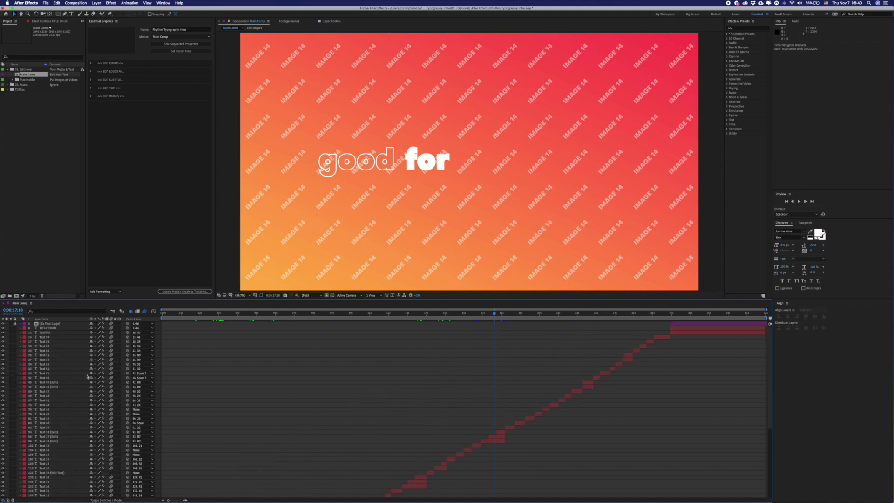
pyautogui.scroll(-6, 51, 347)
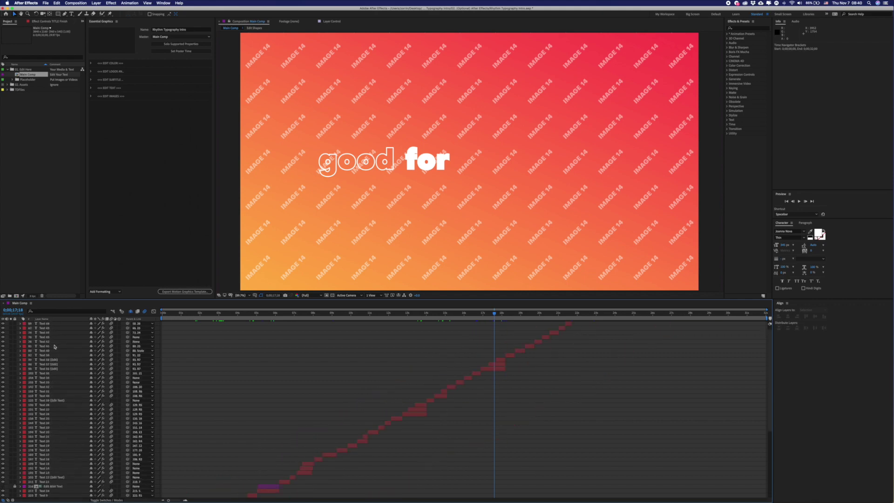
pyautogui.press('super+a')
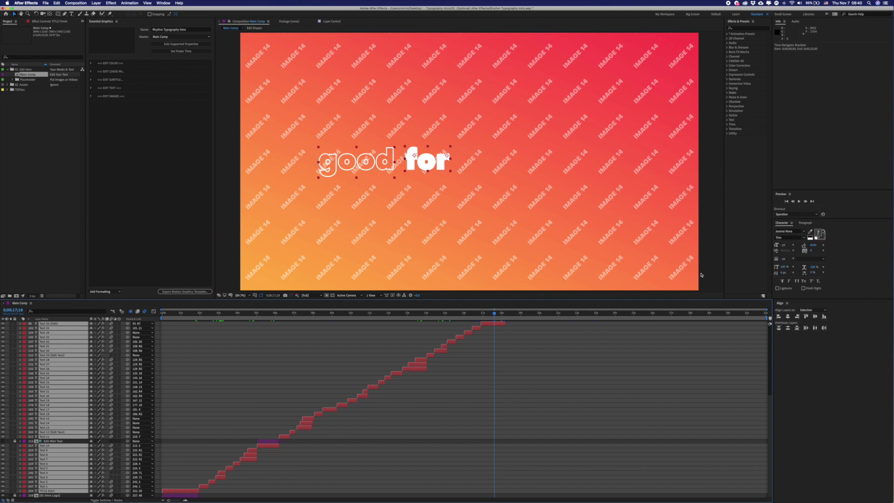
pyautogui.click(803, 230)
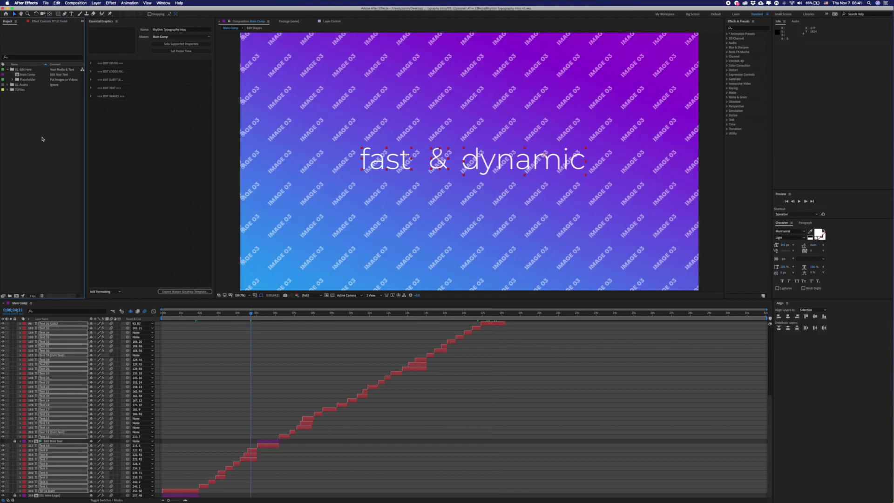
# - Load Main Comp into Essential Graphics and export it as a Motion Graphics template to Local Templates Folder
pyautogui.rightClick(19, 75)
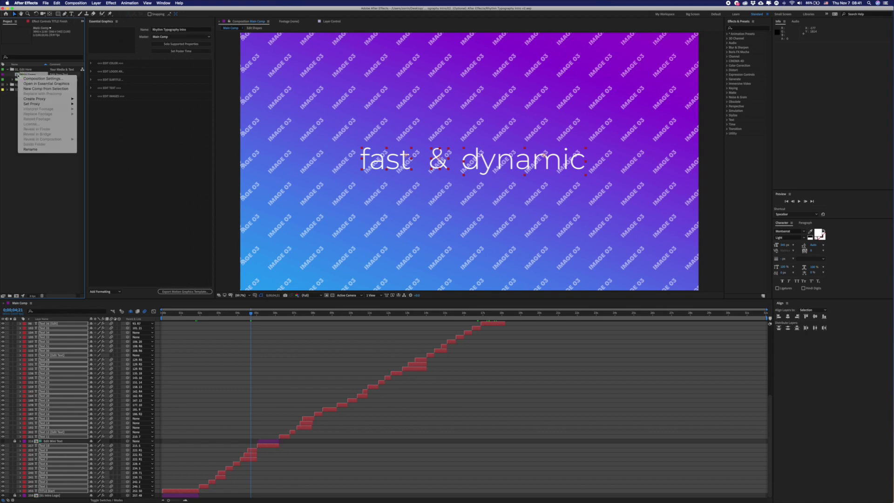
pyautogui.click(35, 84)
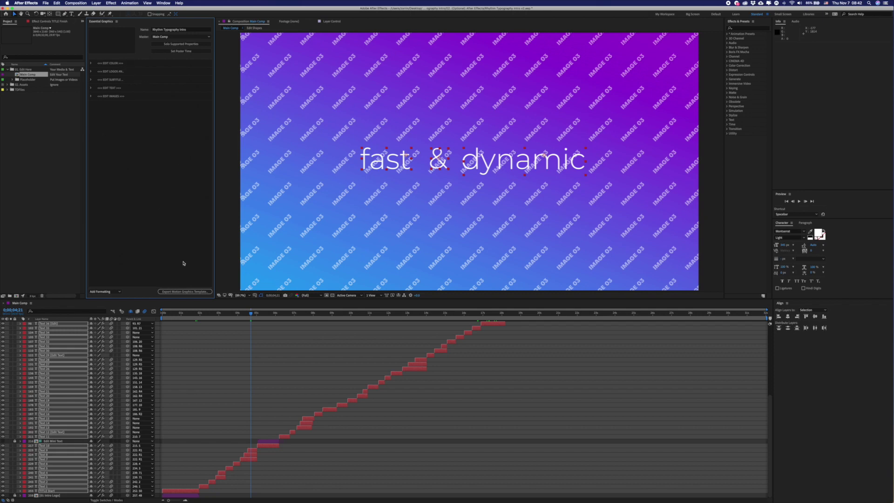
pyautogui.click(182, 292)
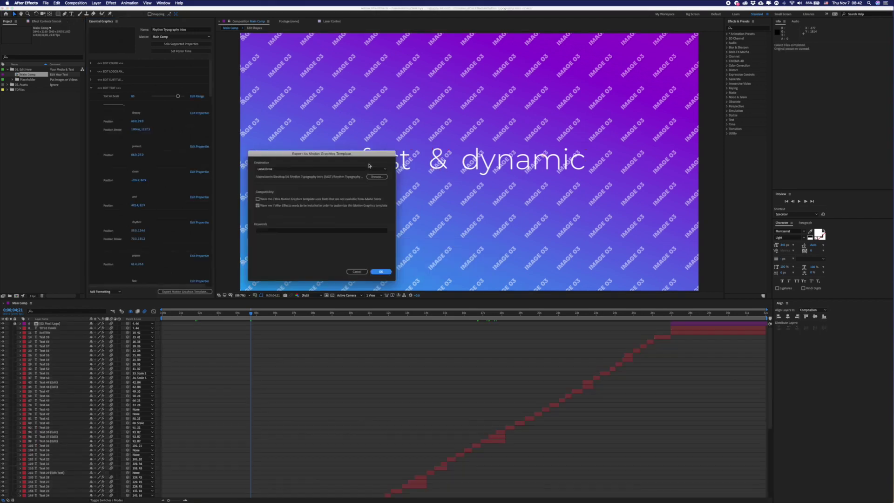
pyautogui.click(359, 170)
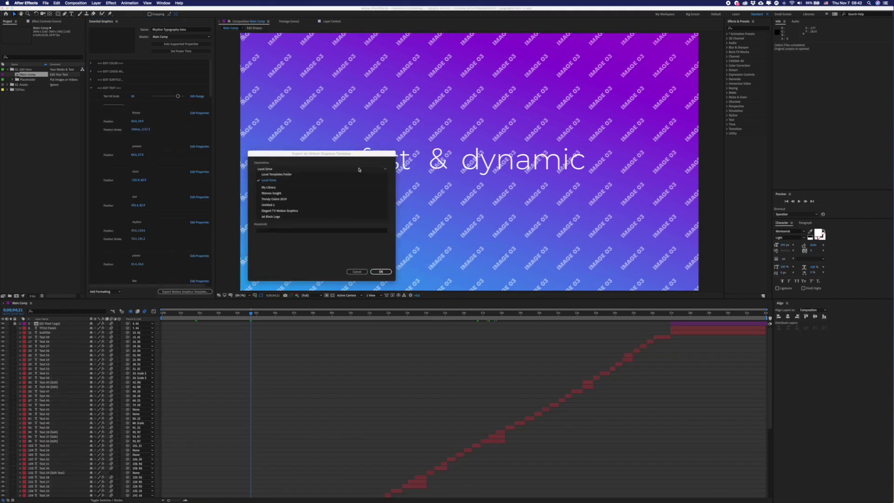
pyautogui.click(275, 174)
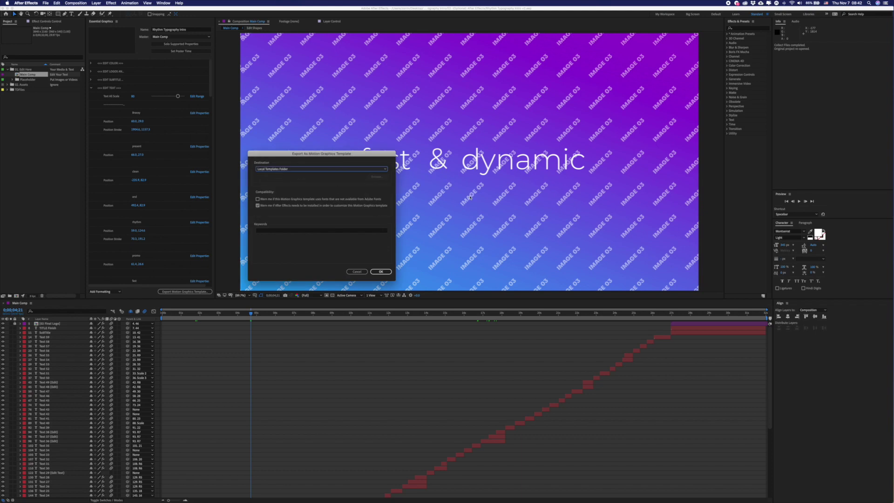
pyautogui.click(382, 271)
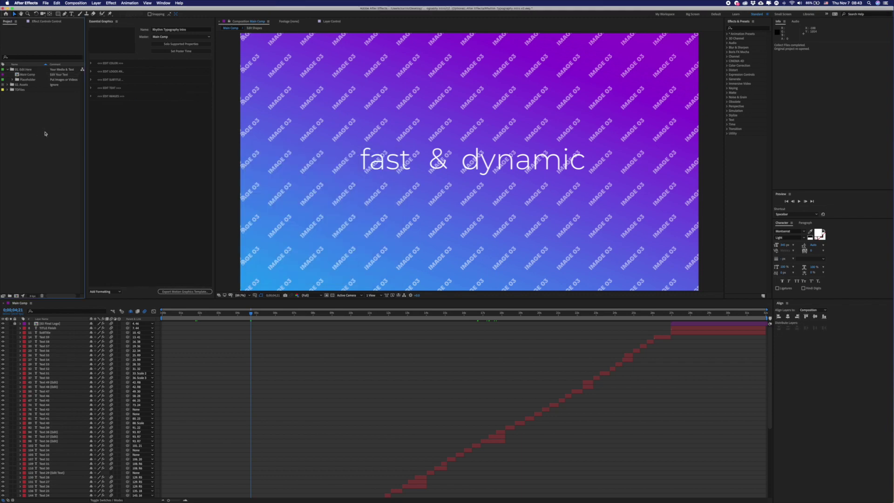
# - Open compositions 01 Intro Logo through Placeholder 22 from the Placeholder folder and view Placeholder 08
pyautogui.click(19, 79)
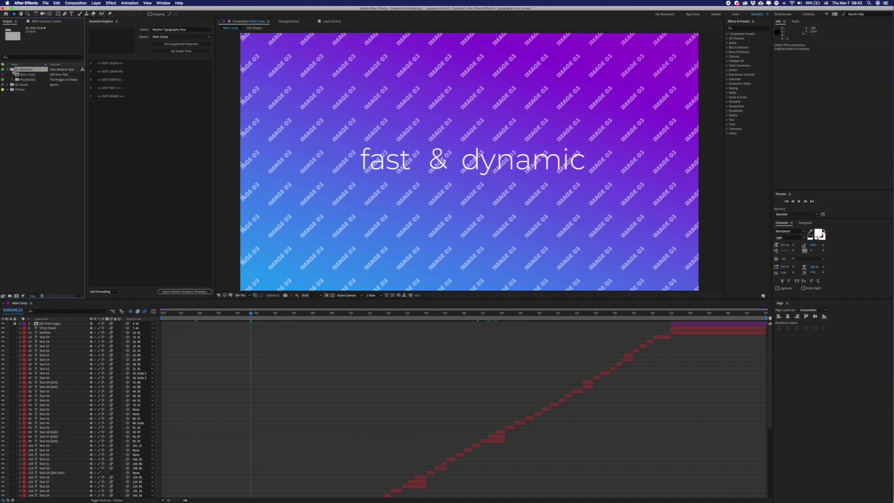
pyautogui.click(18, 80)
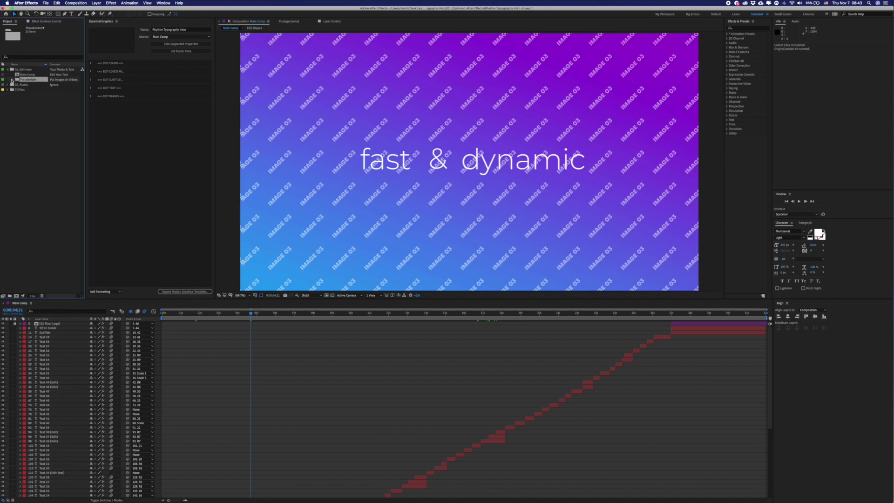
pyautogui.click(13, 80)
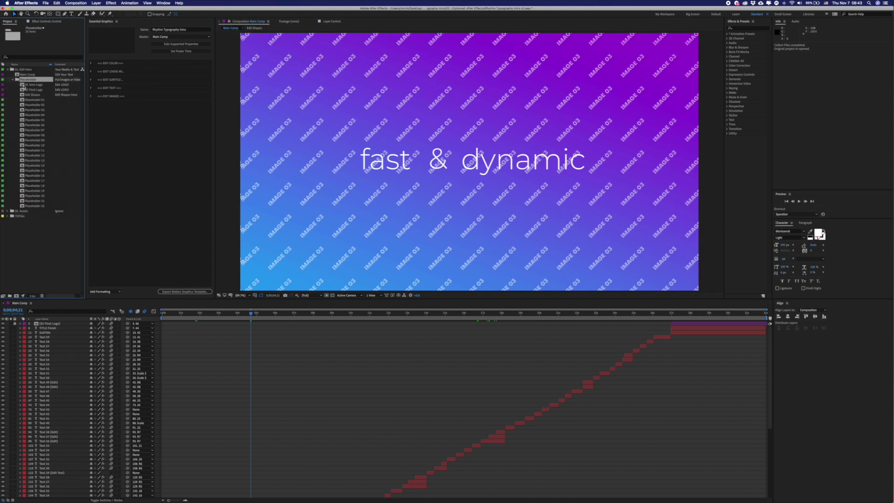
pyautogui.click(23, 85)
pyautogui.click(22, 99)
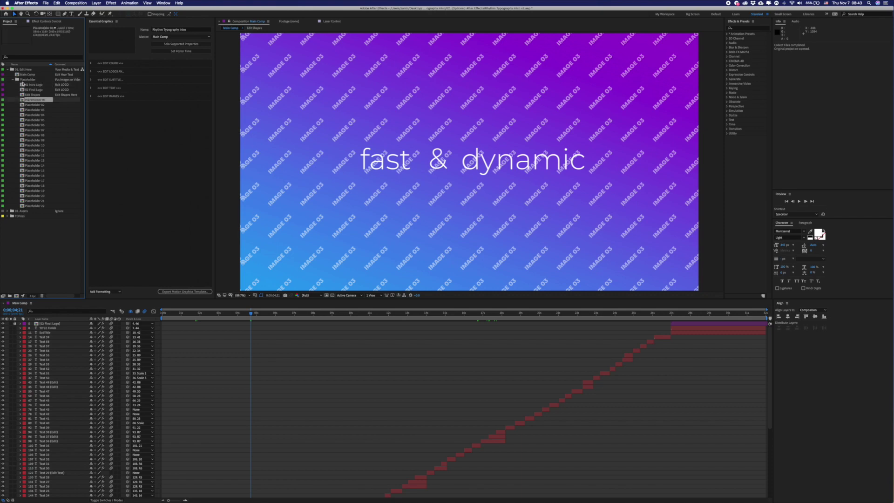
pyautogui.click(22, 84)
pyautogui.keyDown('shift'); pyautogui.click(24, 205); pyautogui.keyUp('shift')
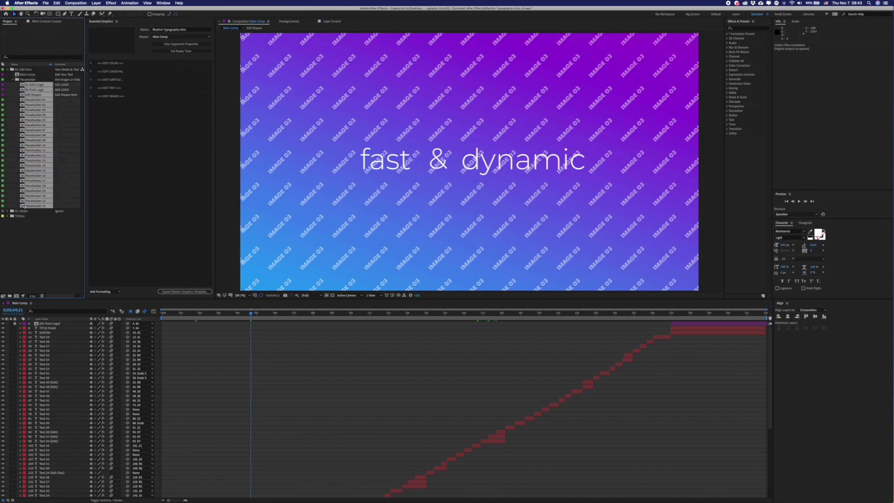
pyautogui.doubleClick(21, 89)
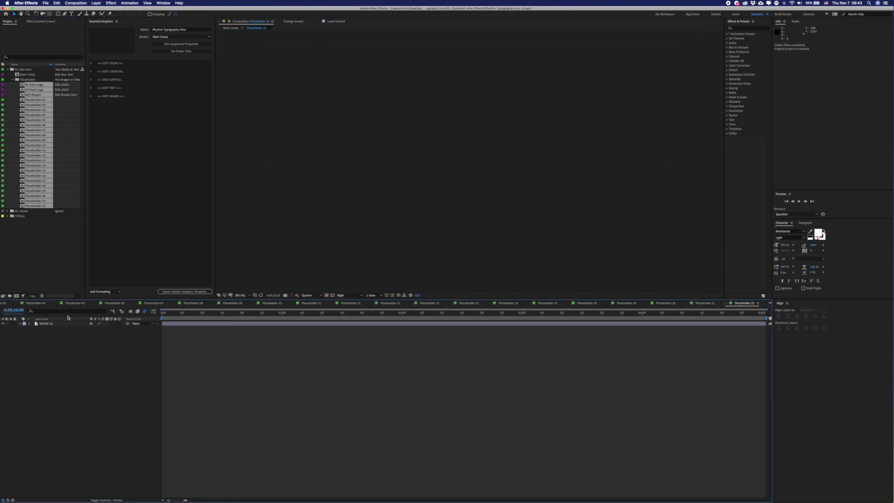
pyautogui.click(192, 303)
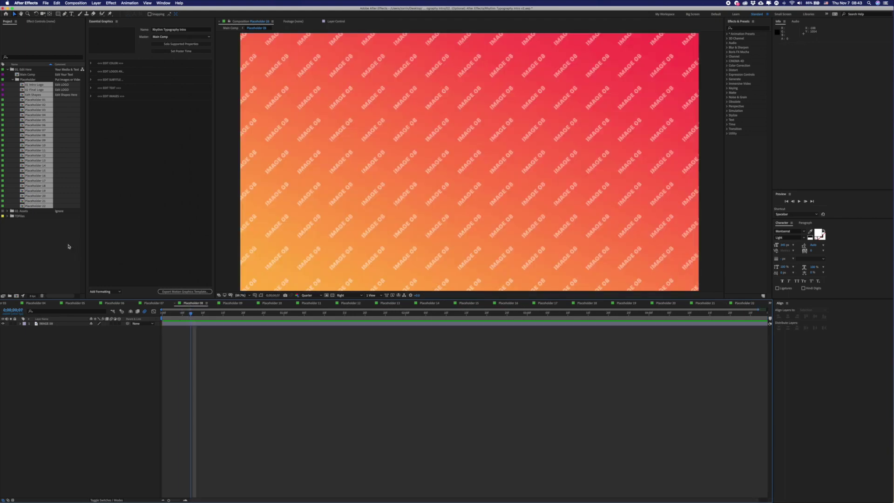
pyautogui.click(12, 79)
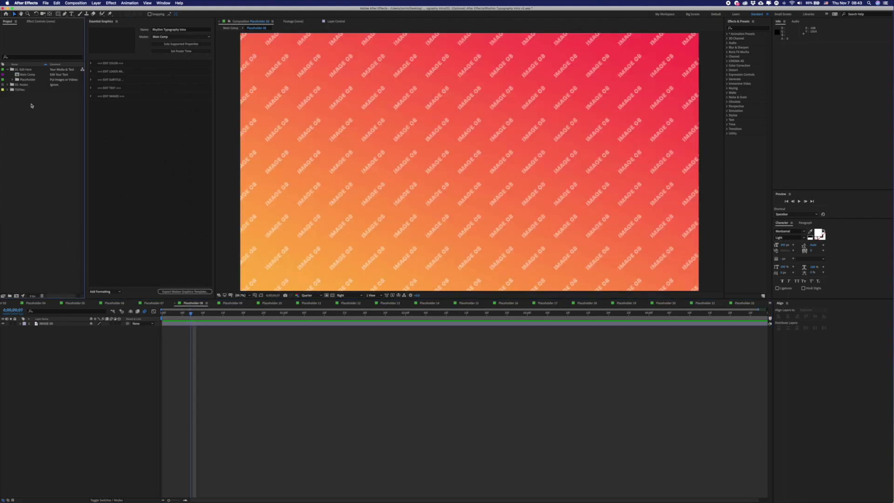
# - Load Main Comp into Essential Graphics and expand its EDIT COLOR, LOGOS, SUBTITLE and TEXT groups
pyautogui.rightClick(21, 74)
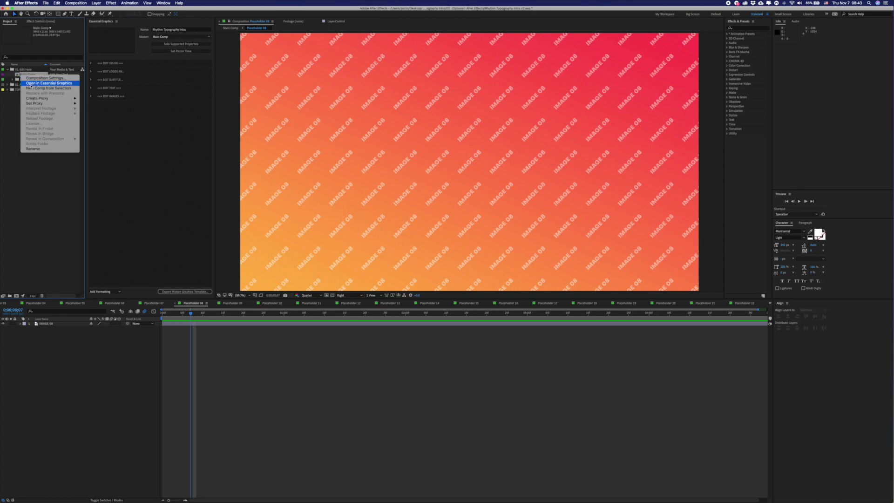
pyautogui.click(40, 84)
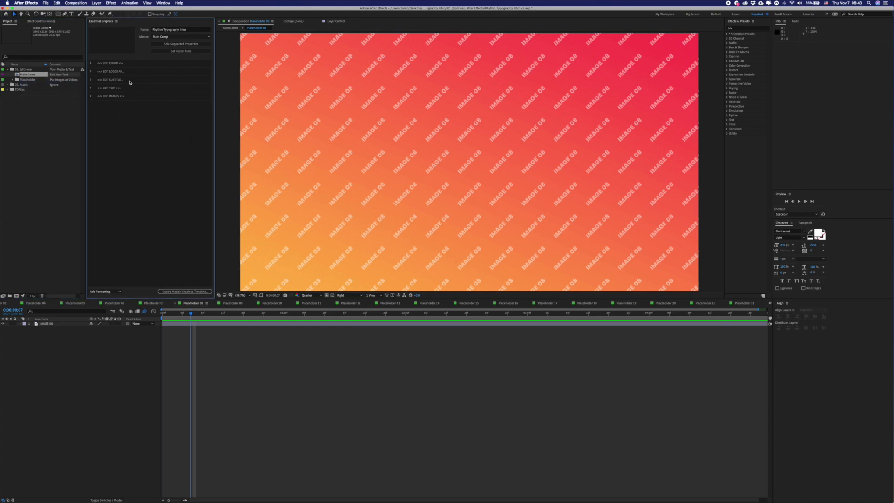
pyautogui.click(90, 80)
pyautogui.click(90, 63)
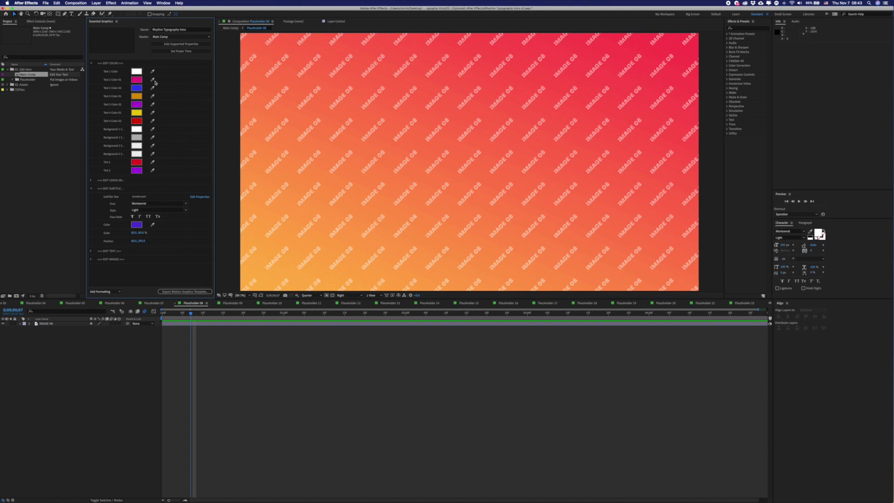
pyautogui.click(90, 181)
pyautogui.scroll(-1, 91, 182)
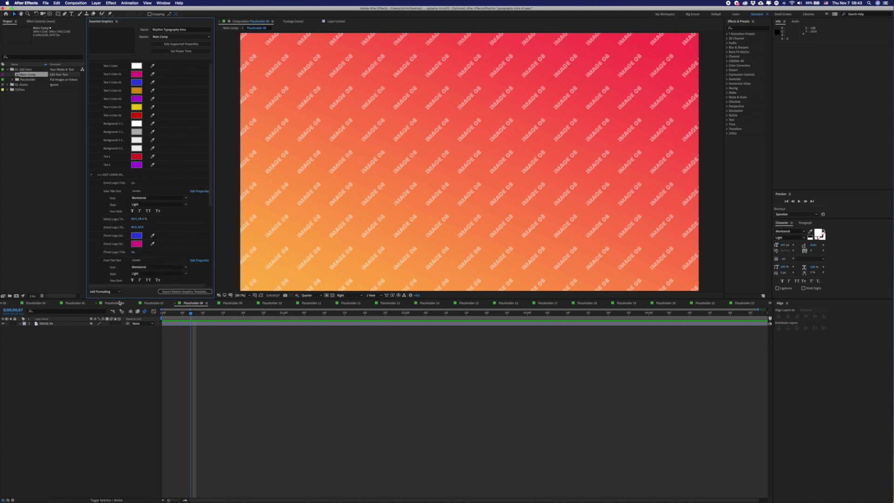
pyautogui.scroll(-5, 150, 219)
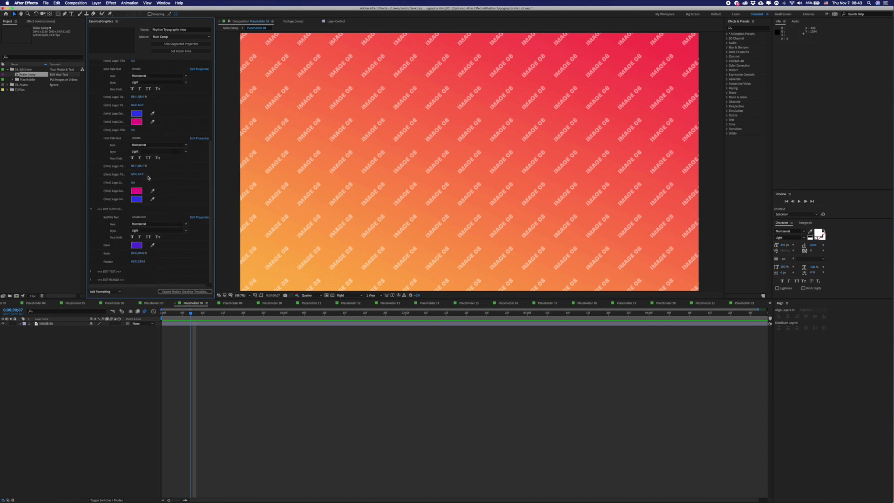
pyautogui.click(91, 271)
pyautogui.scroll(-7, 128, 237)
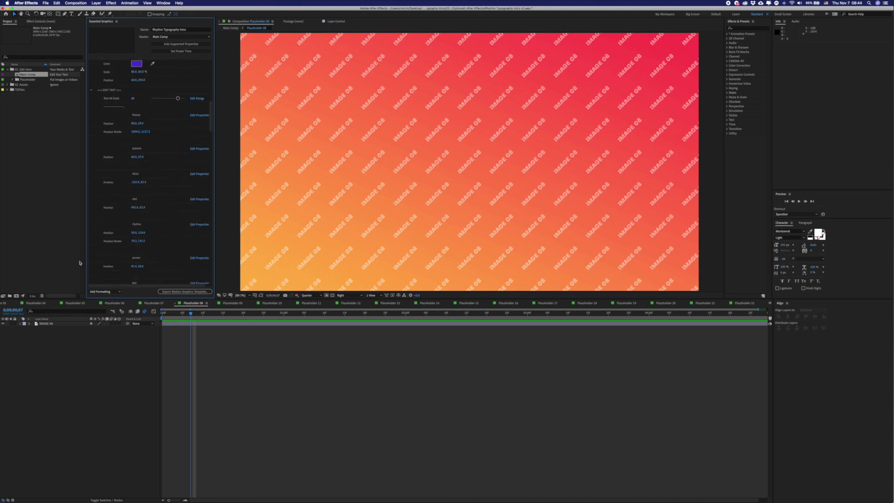
# - Return to the Main Comp timeline and preview the intro around 3 seconds in
pyautogui.click(19, 303)
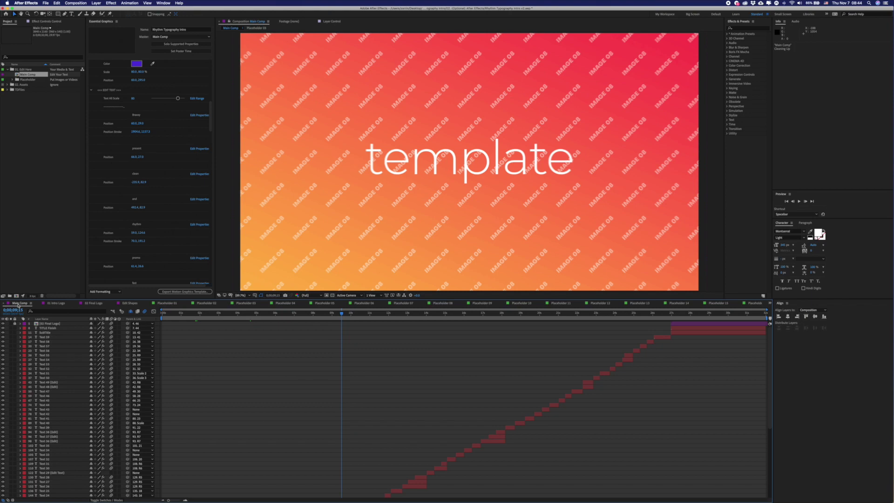
pyautogui.scroll(-8, 279, 385)
pyautogui.moveTo(221, 313); pyautogui.dragTo(306, 317)
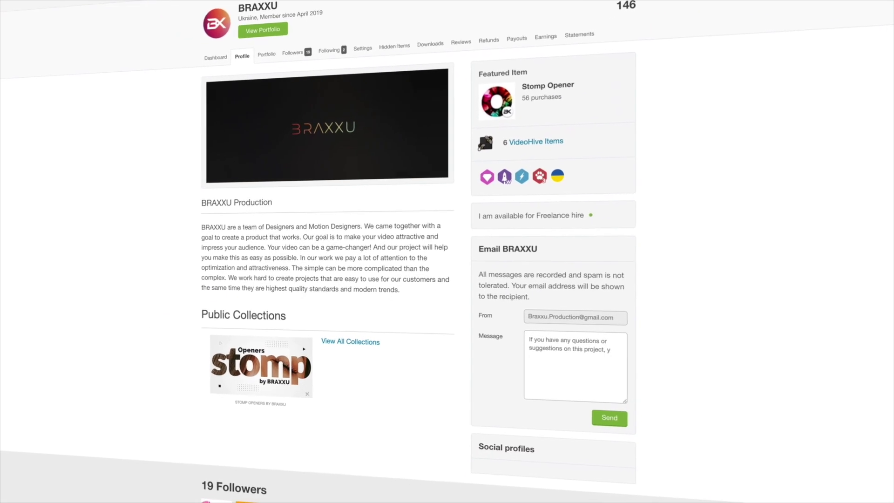
# - Write the Envato-form support reply, star-rate the item and add a positive-feedback review comment
pyautogui.write('ou can write to us using our mail. Just use this Envato form.')
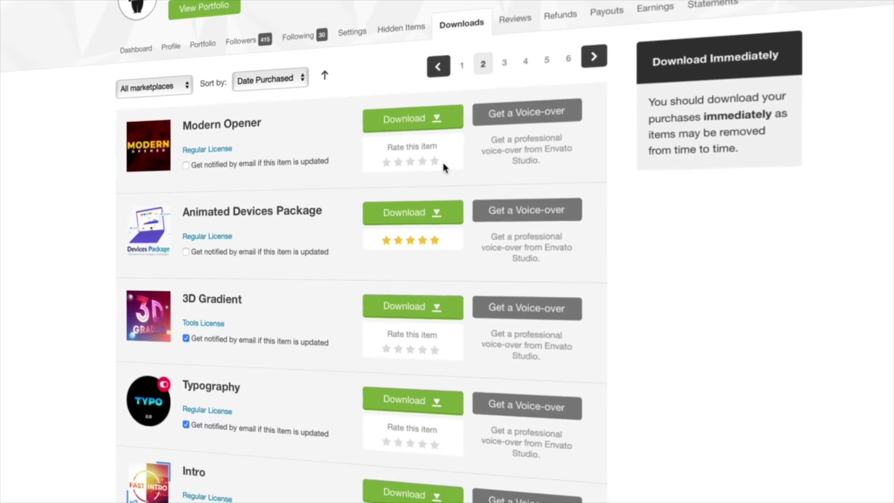
pyautogui.click(434, 163)
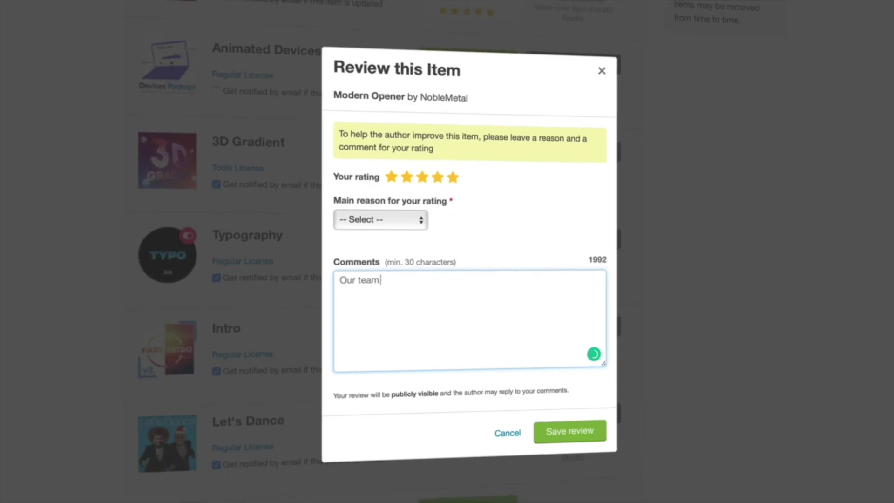
pyautogui.write('will be grateful for your positive feedback.')
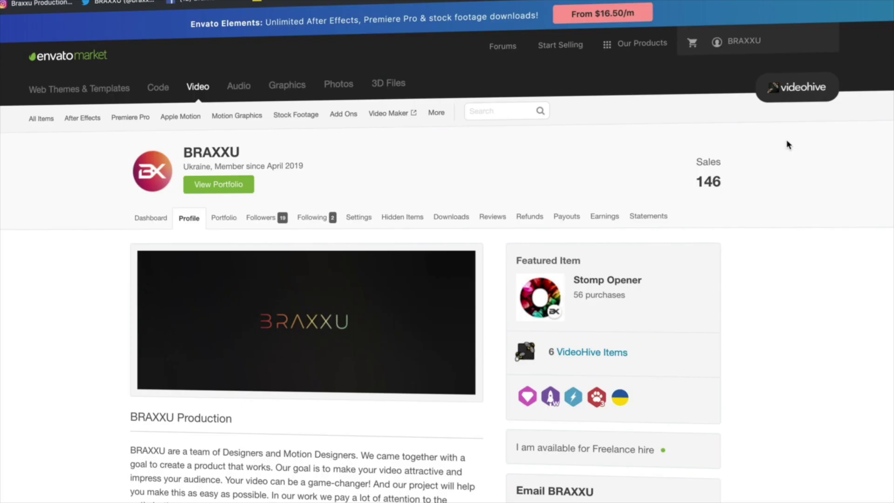
pyautogui.click(740, 42)
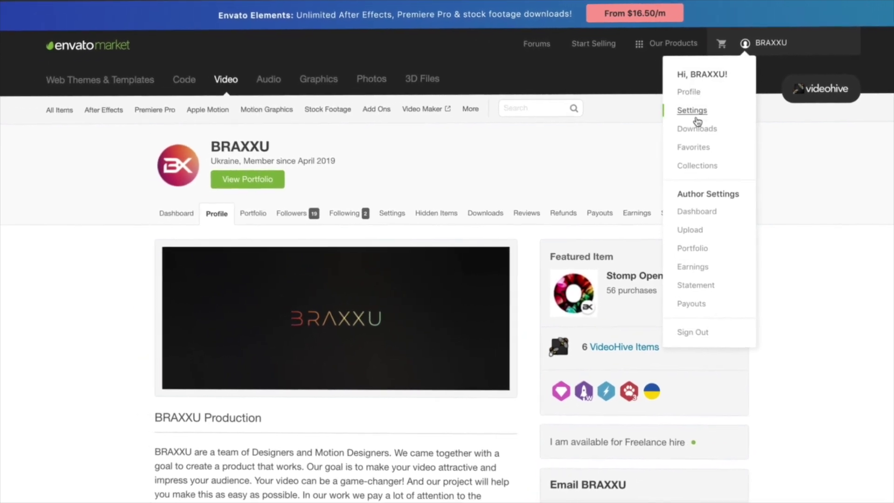